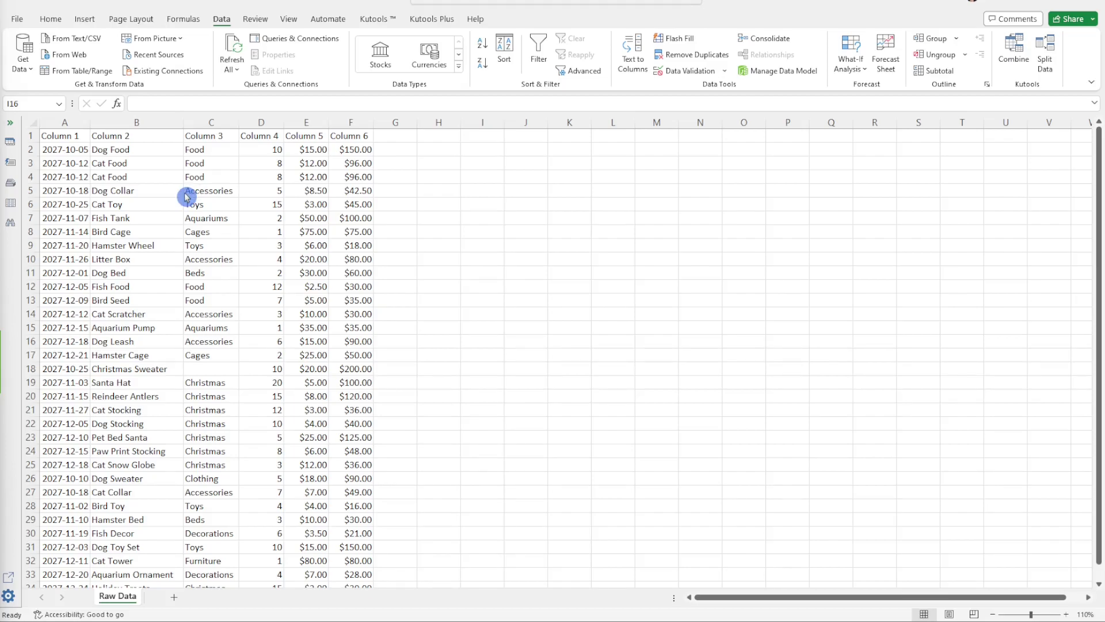
Copy the Raw Data sheet and rename the new copy Q4 Sales
right_click(122, 598)
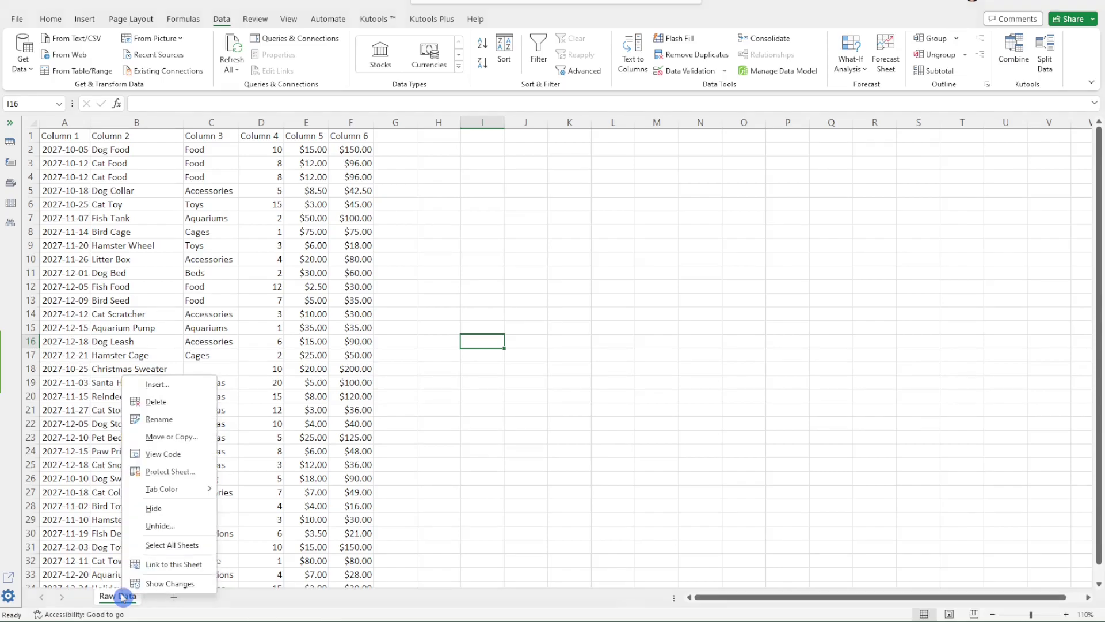
click(191, 442)
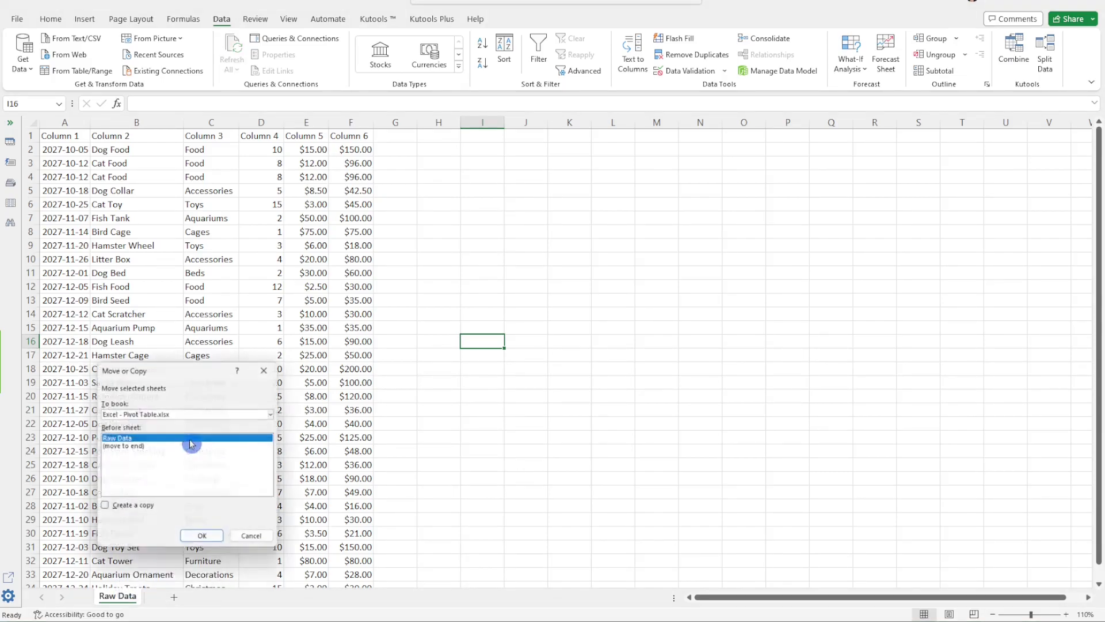
click(127, 509)
click(218, 540)
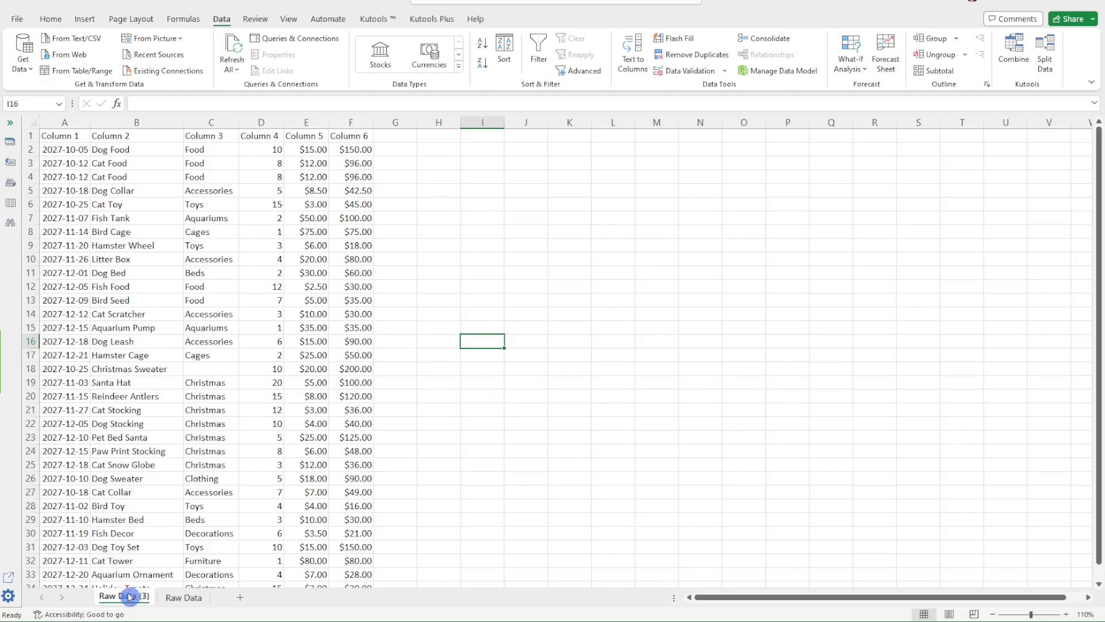
right_click(128, 599)
click(191, 419)
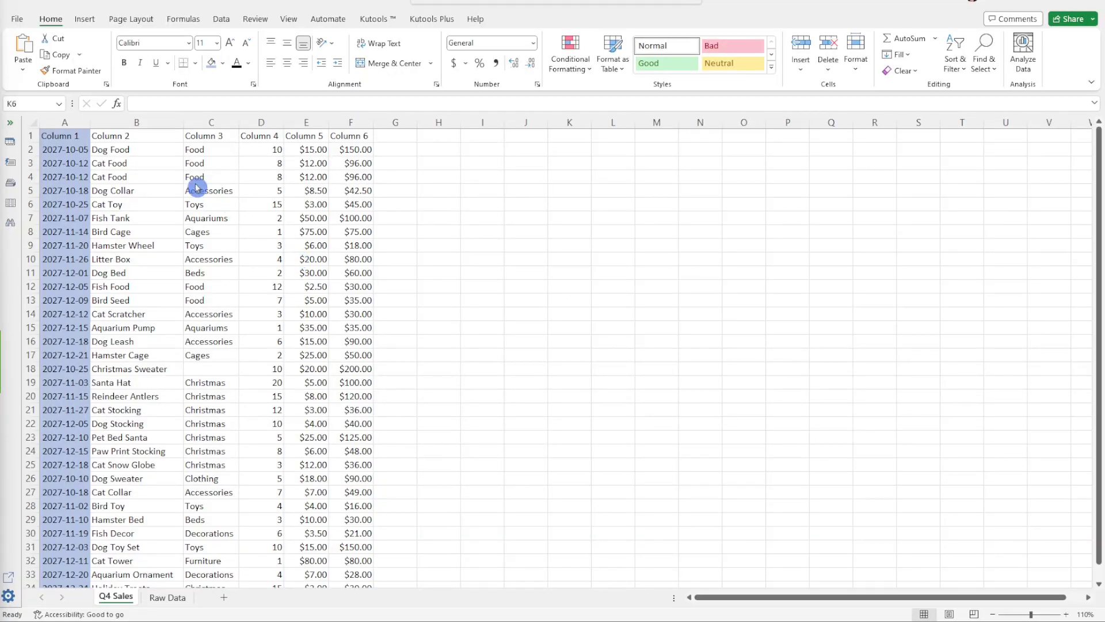
Remove the leading space from 'Dog Food' in cell B2
click(69, 119)
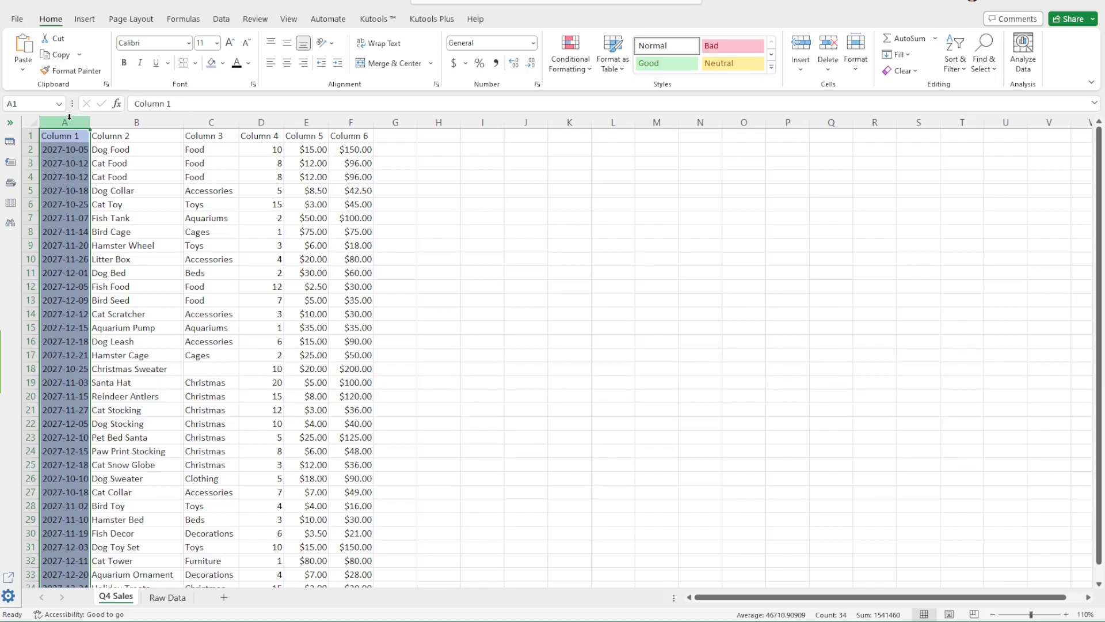
click(129, 149)
click(137, 104)
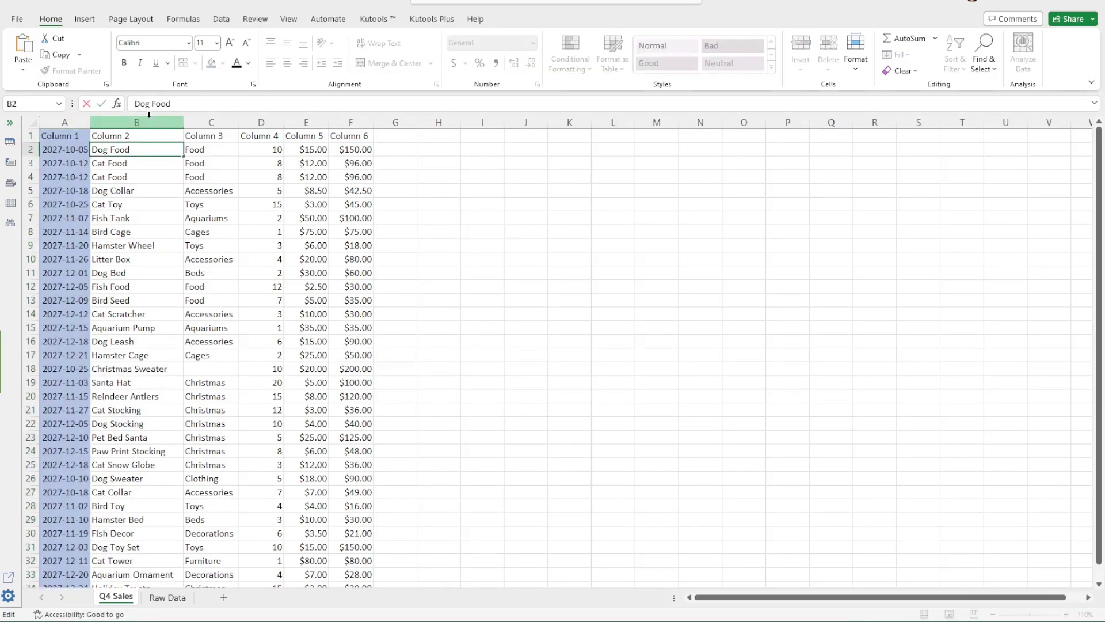
key(BackSpace)
key(Tab)
Check that A2 is a real date with =ISTEXT(A2) in G2, then delete the test
click(74, 150)
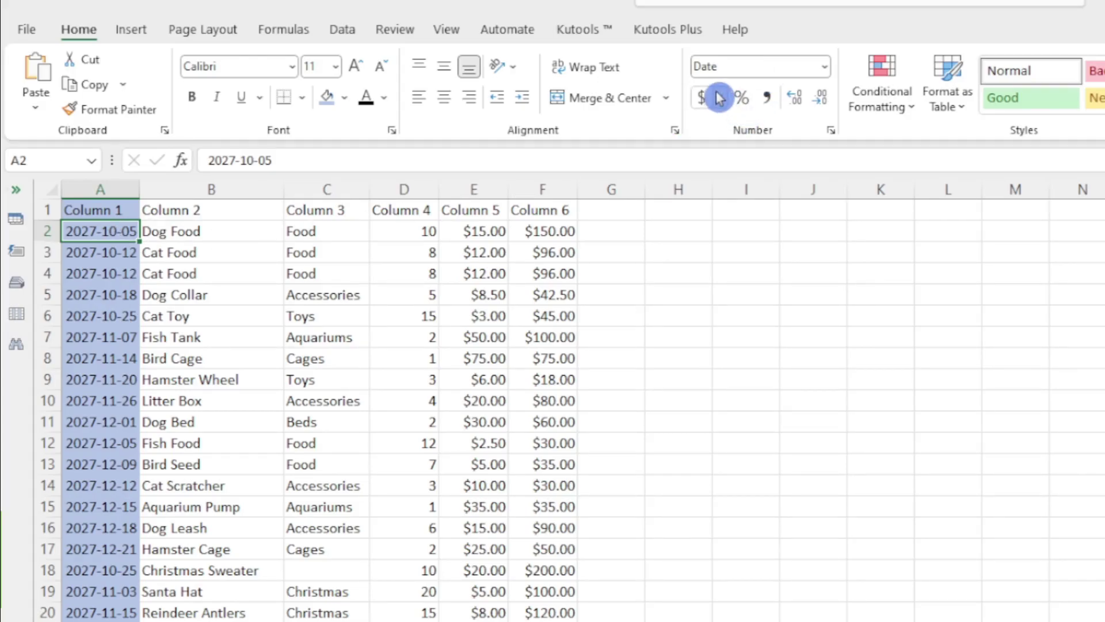
click(612, 232)
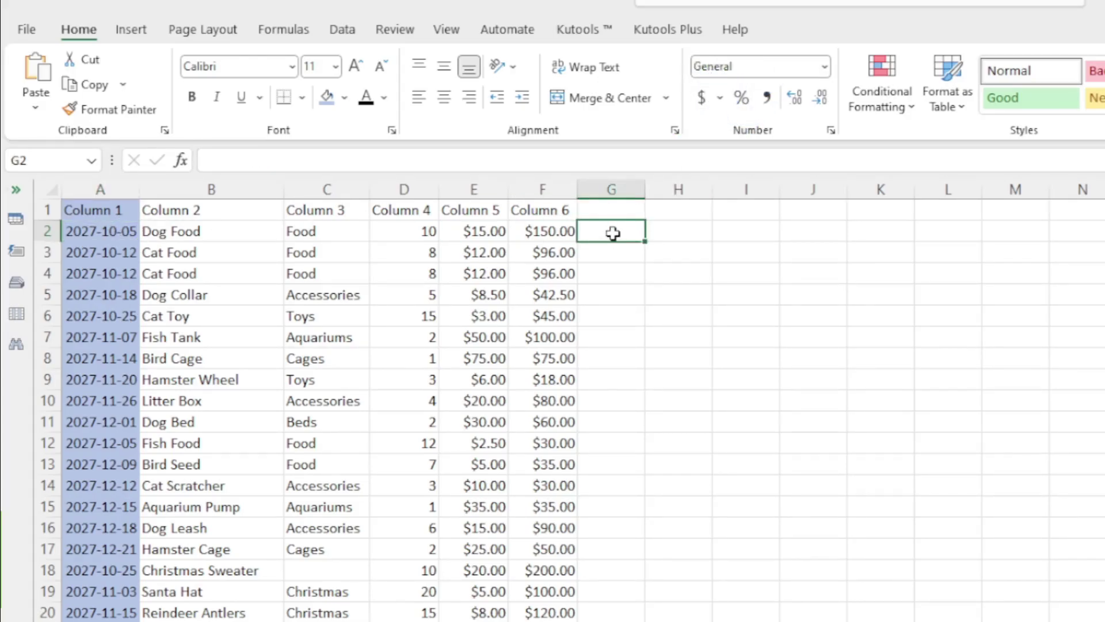
text(=istex)
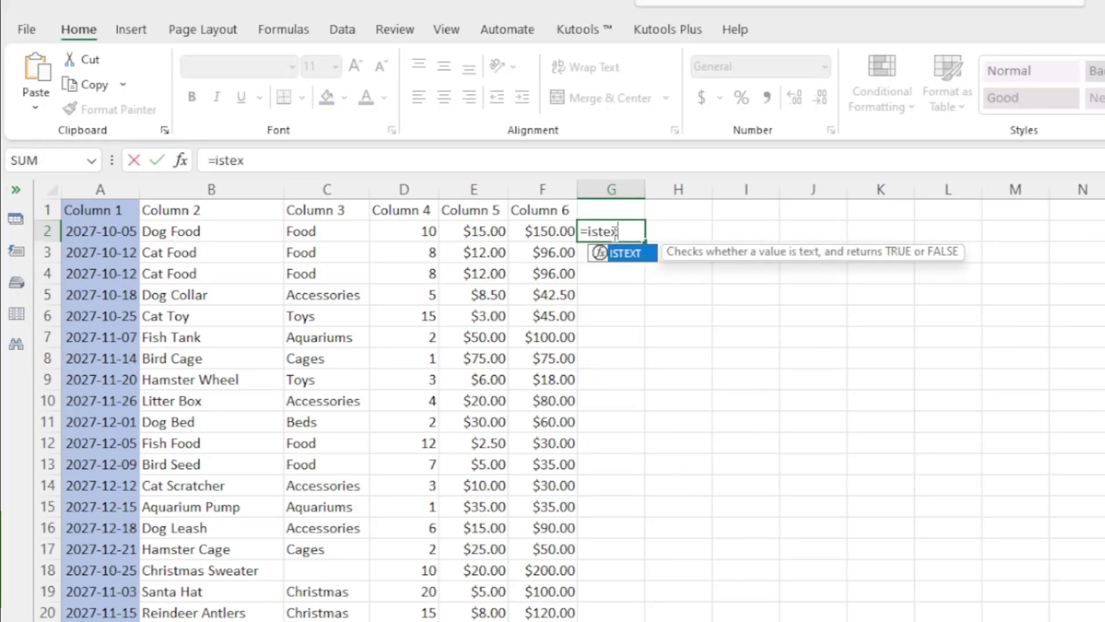
key(Tab)
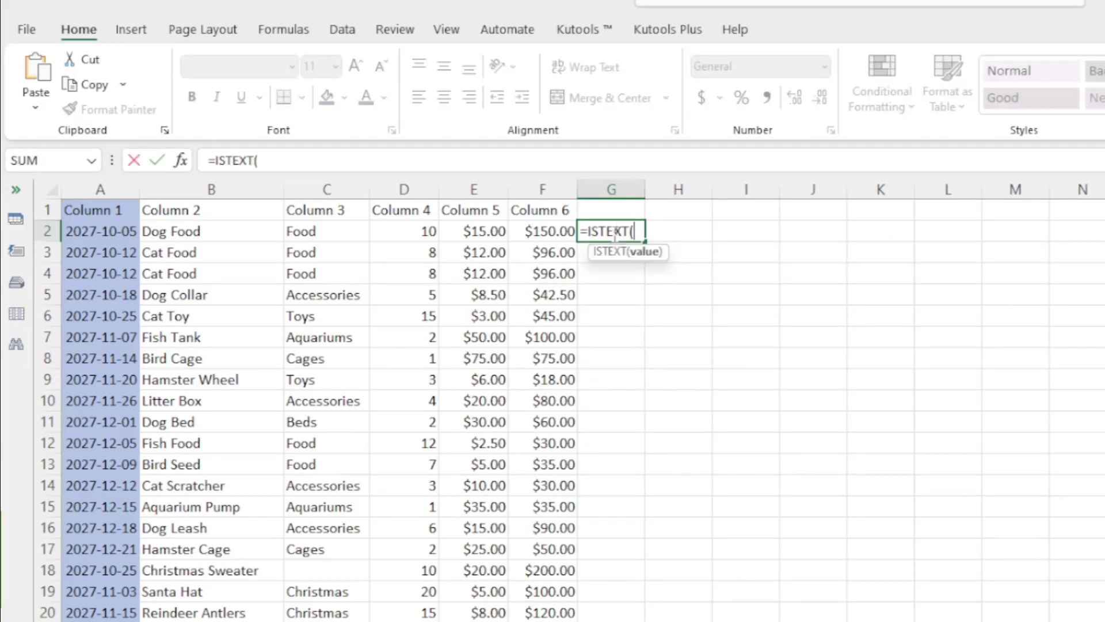
click(130, 234)
text())
key(Return)
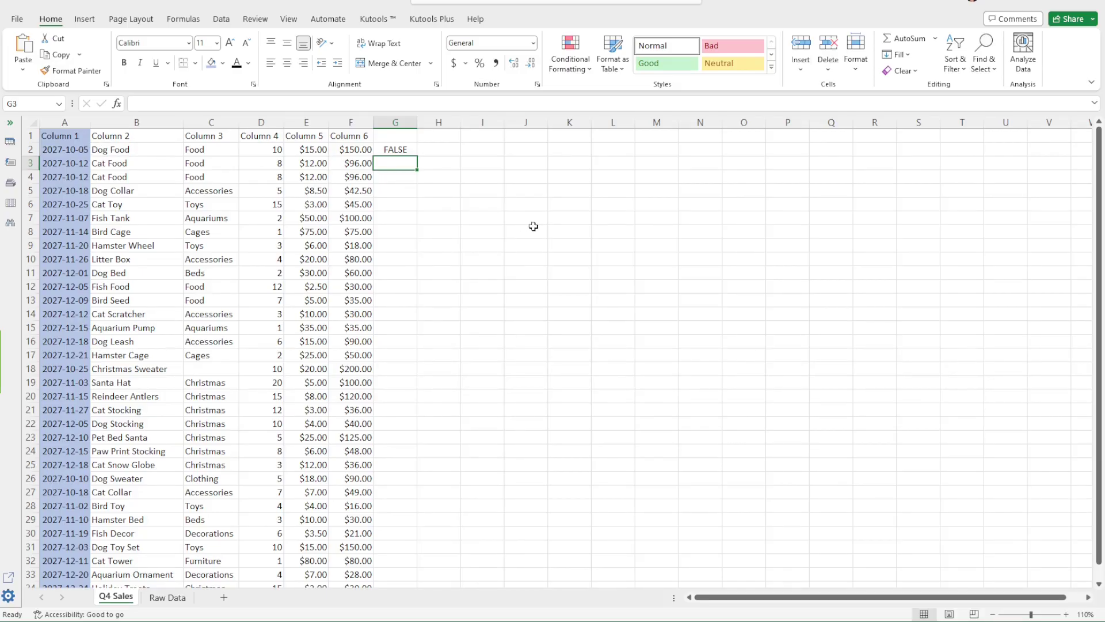
click(407, 151)
key(Delete)
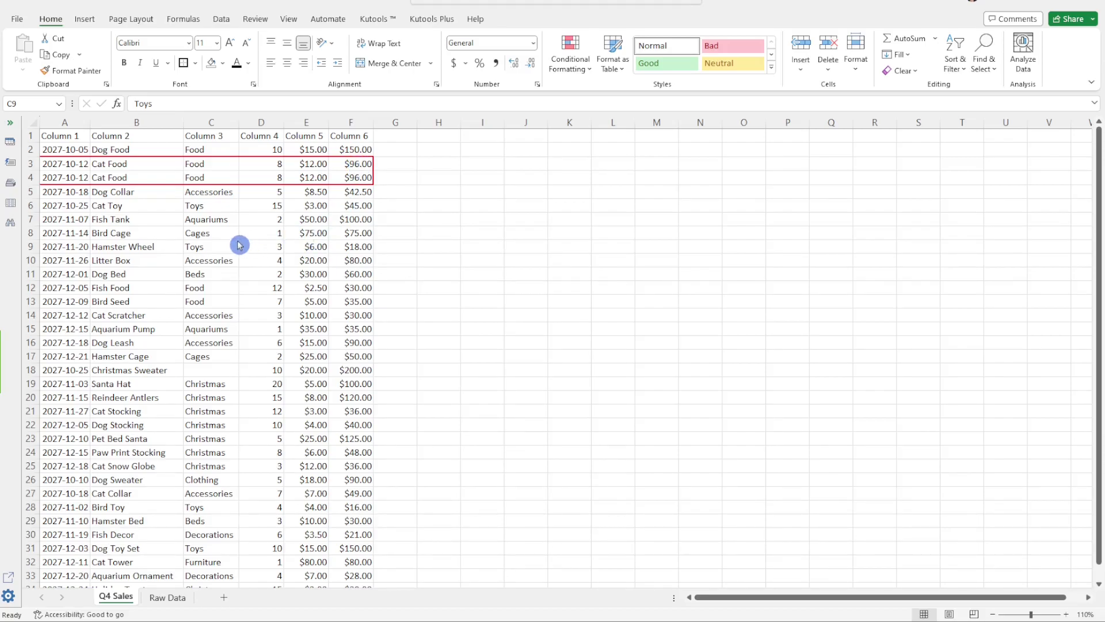
Remove rows duplicated across all six columns, dropping the repeated Cat Food row
click(215, 245)
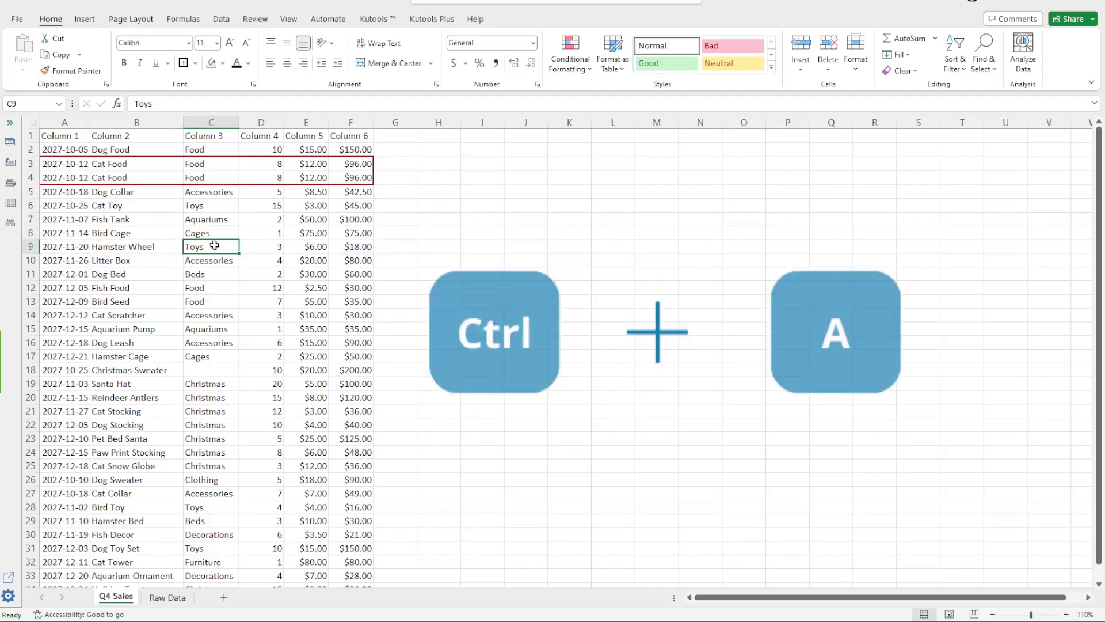
key(ctrl+a)
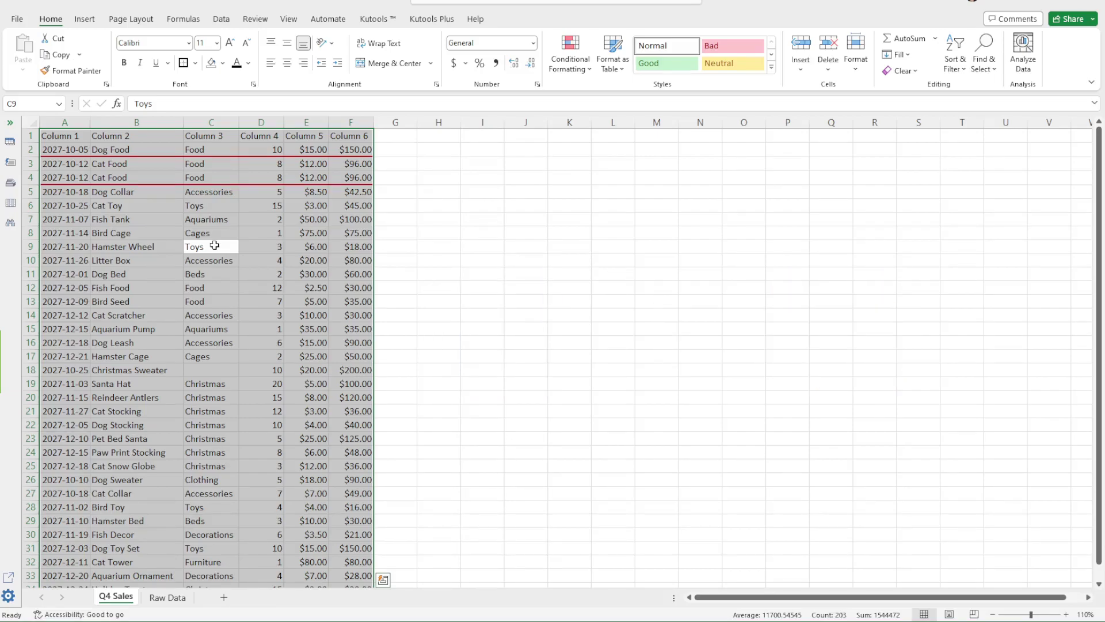
key(alt)
key(a)
key(m)
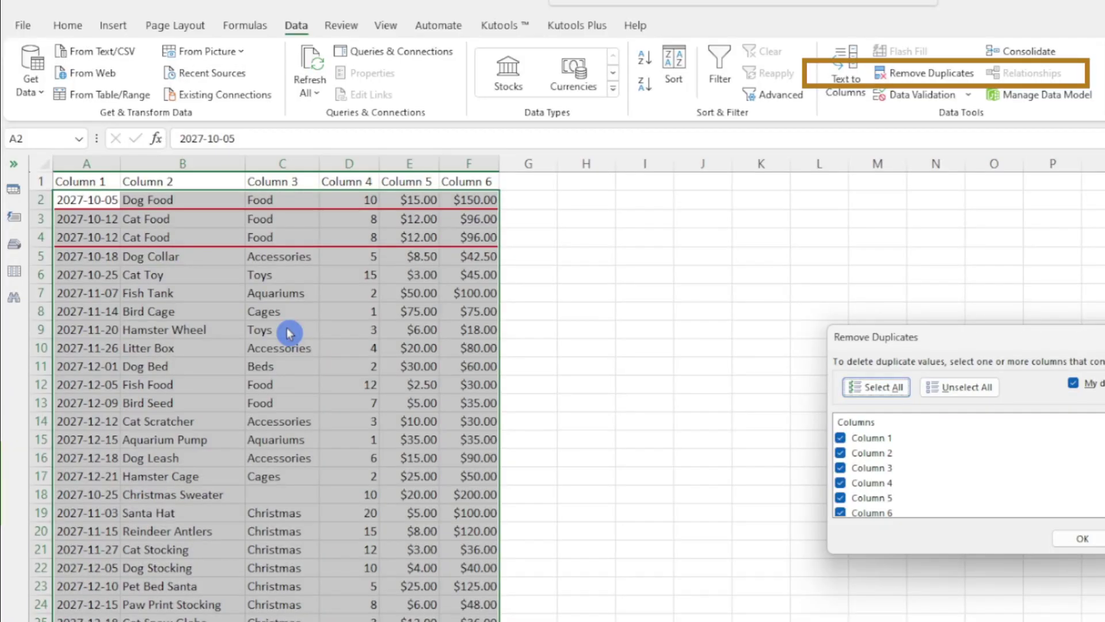
drag(949, 338, 639, 270)
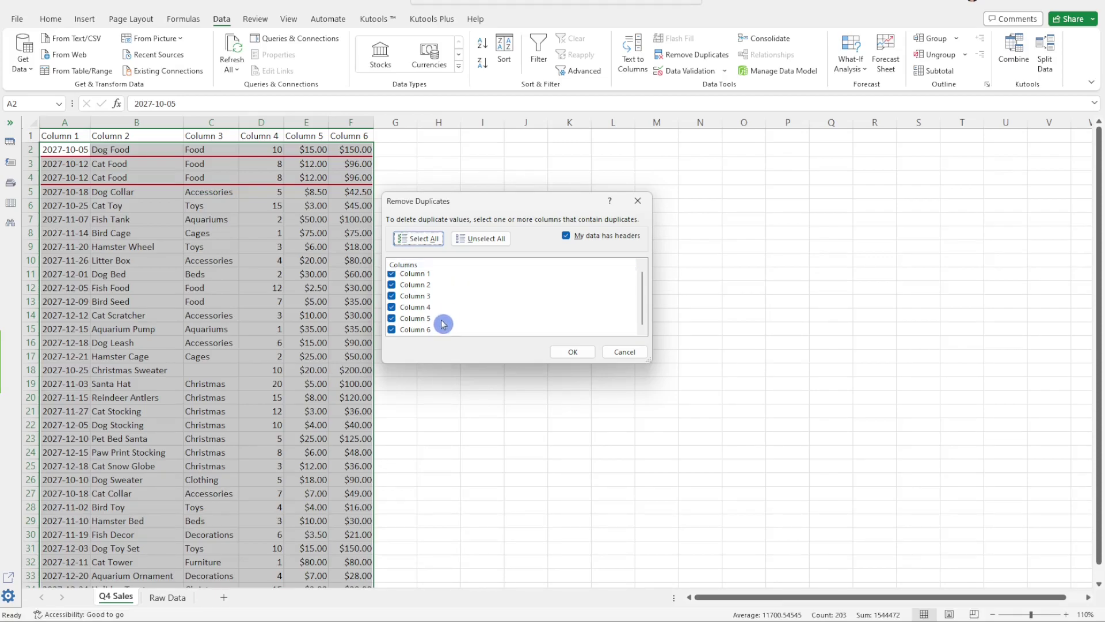
click(573, 351)
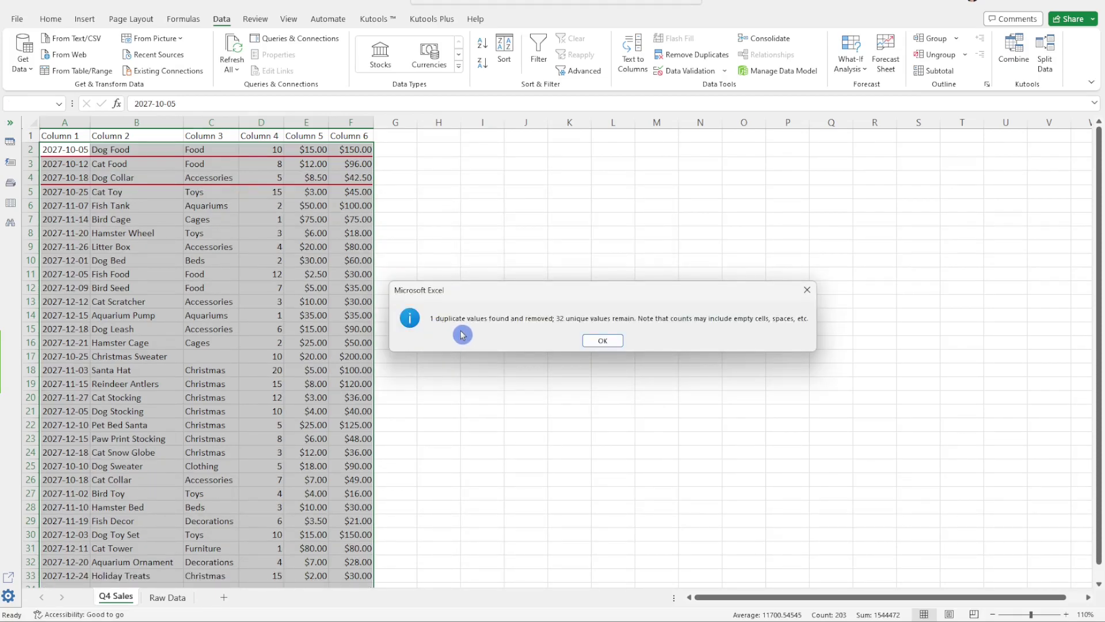
click(607, 342)
click(607, 342)
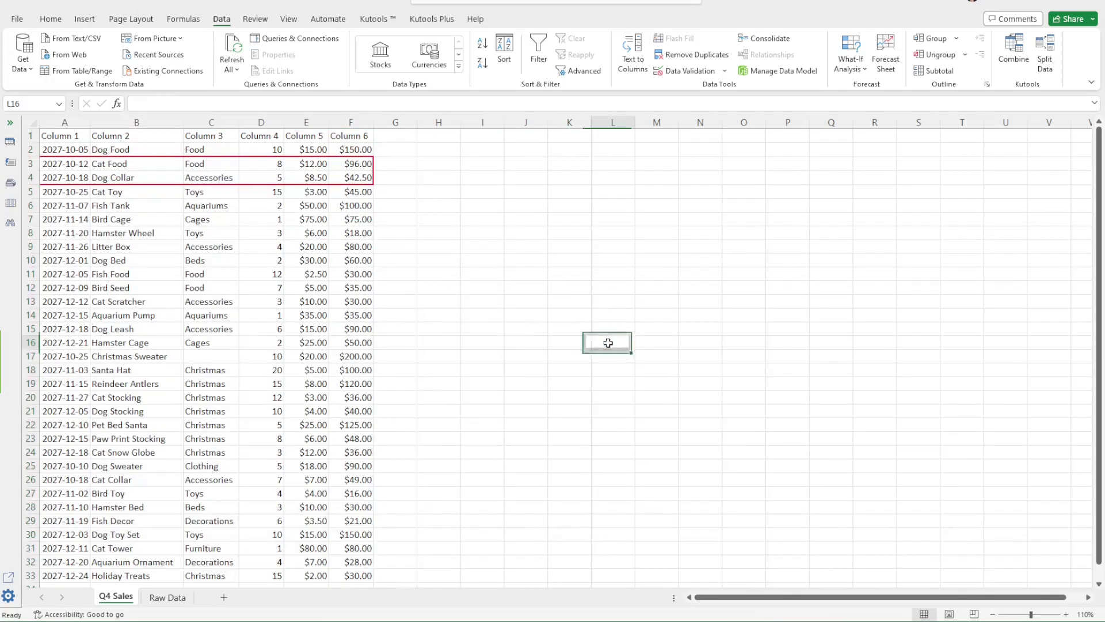
drag(65, 165, 348, 182)
click(170, 230)
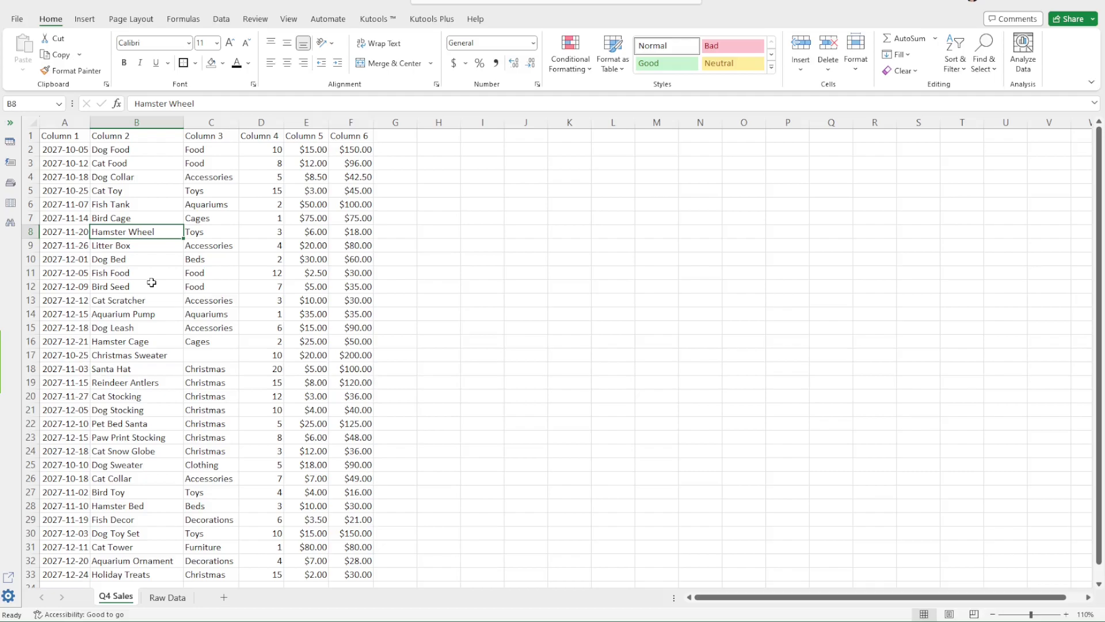
key(alt)
key(r)
key(s)
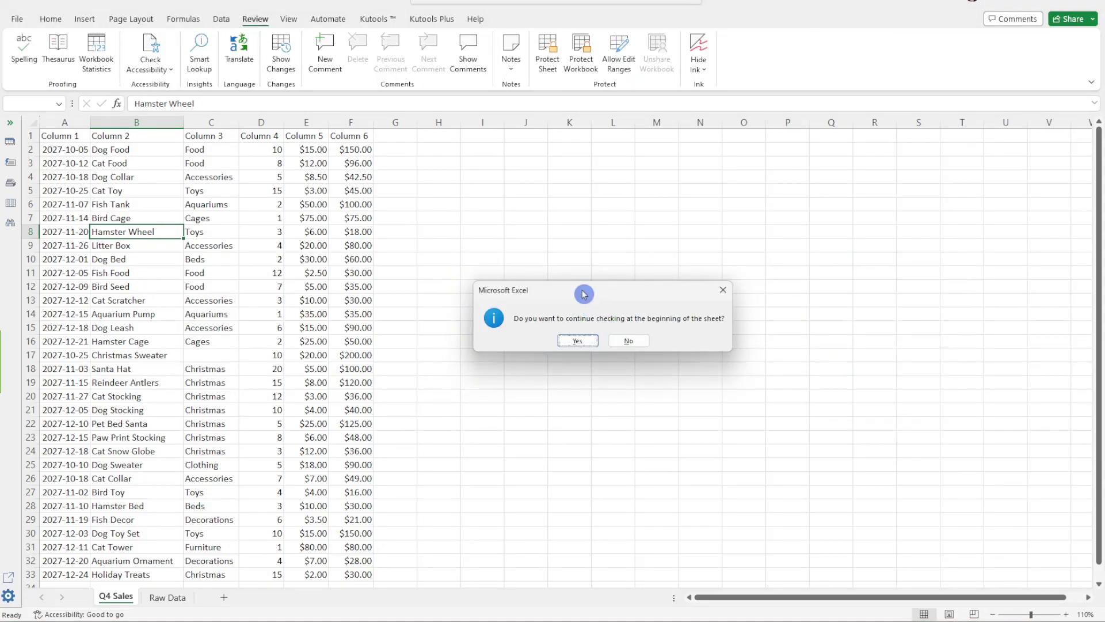
drag(586, 295, 361, 254)
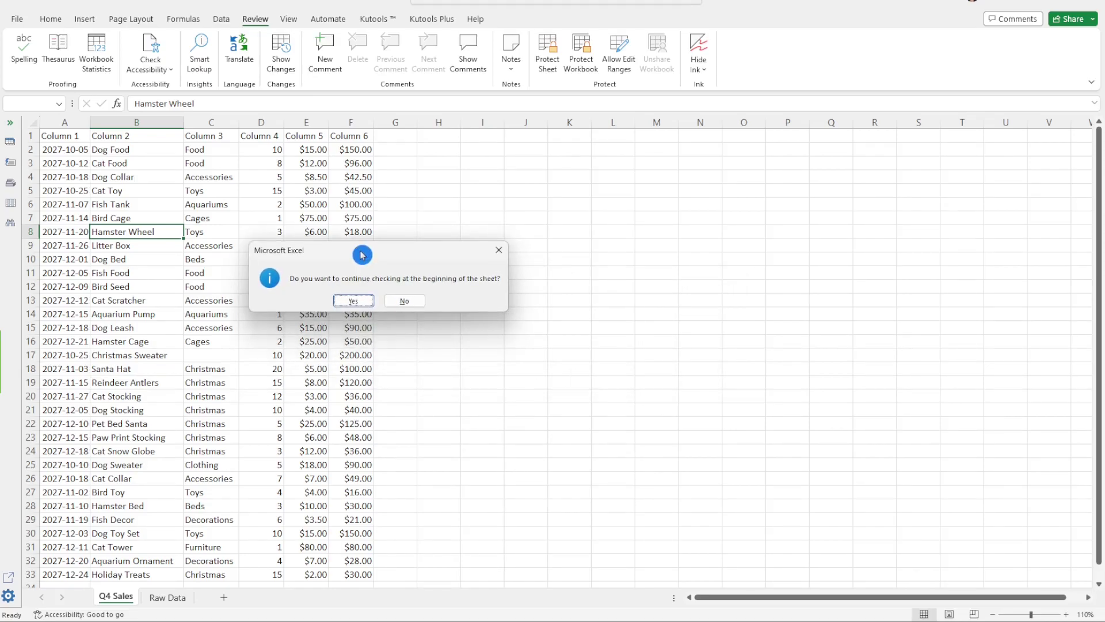
click(357, 303)
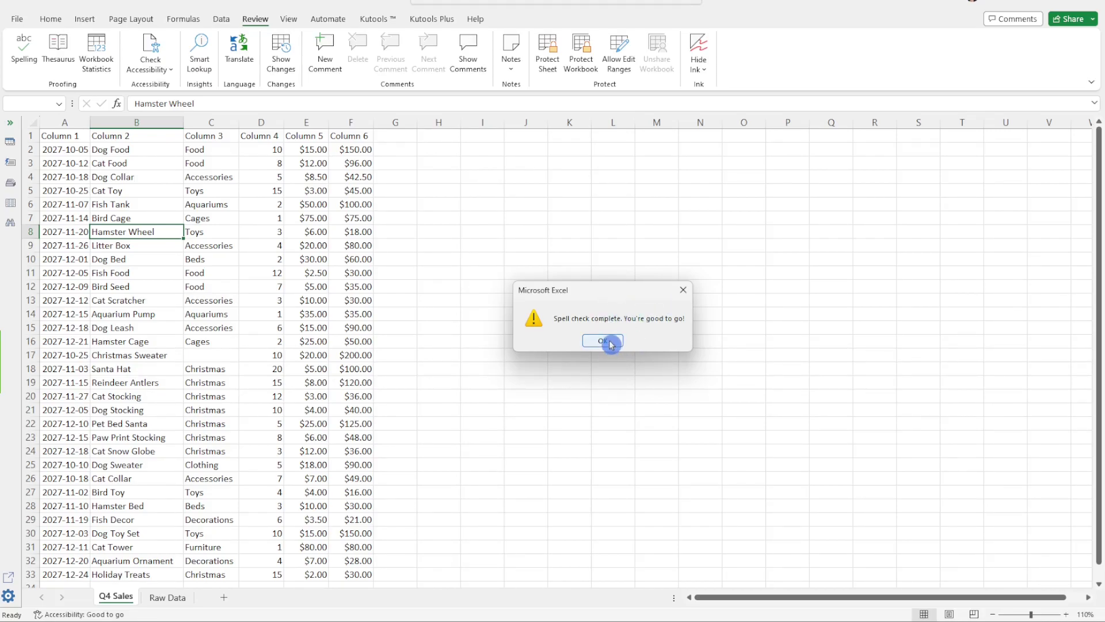
click(604, 342)
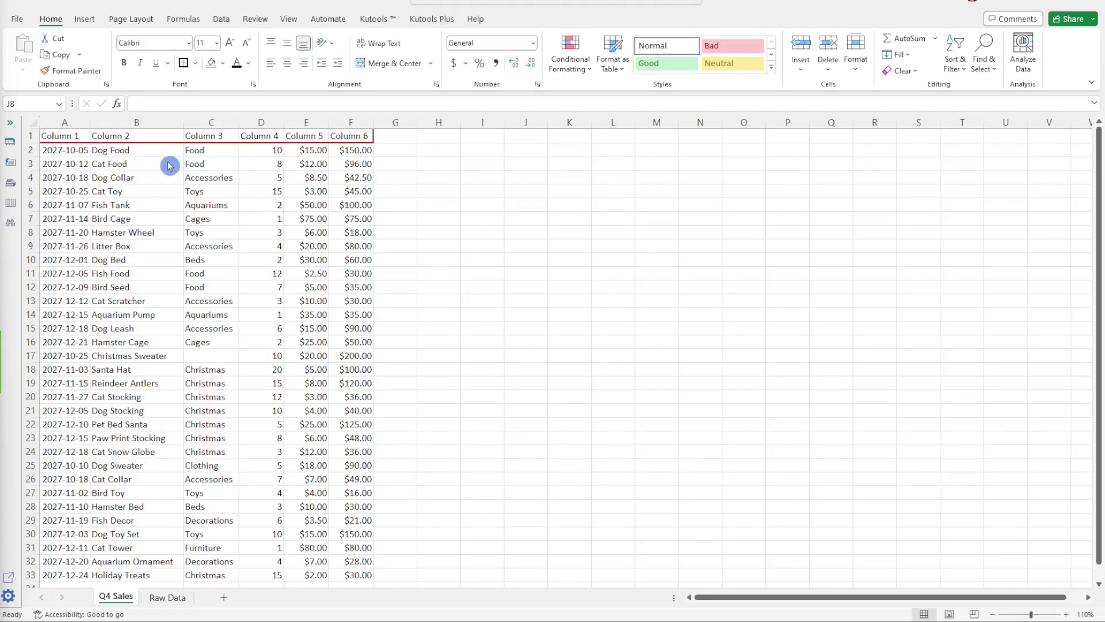
Paste headers Date, Product, Category, Quantity, Price and Total Sales into row 1
click(70, 136)
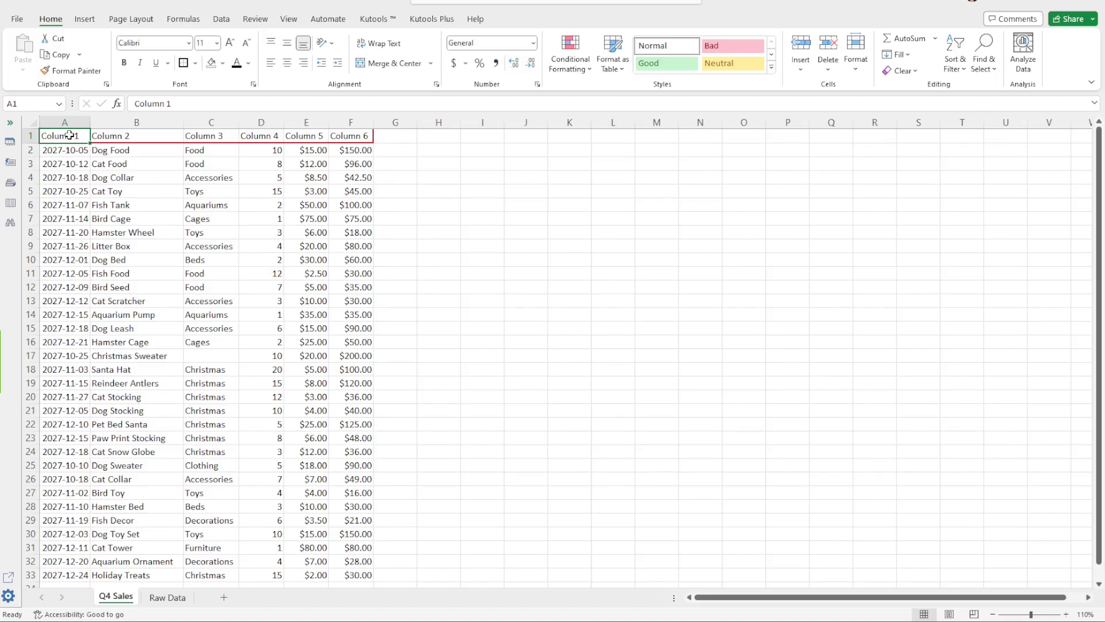
key(ctrl+c)
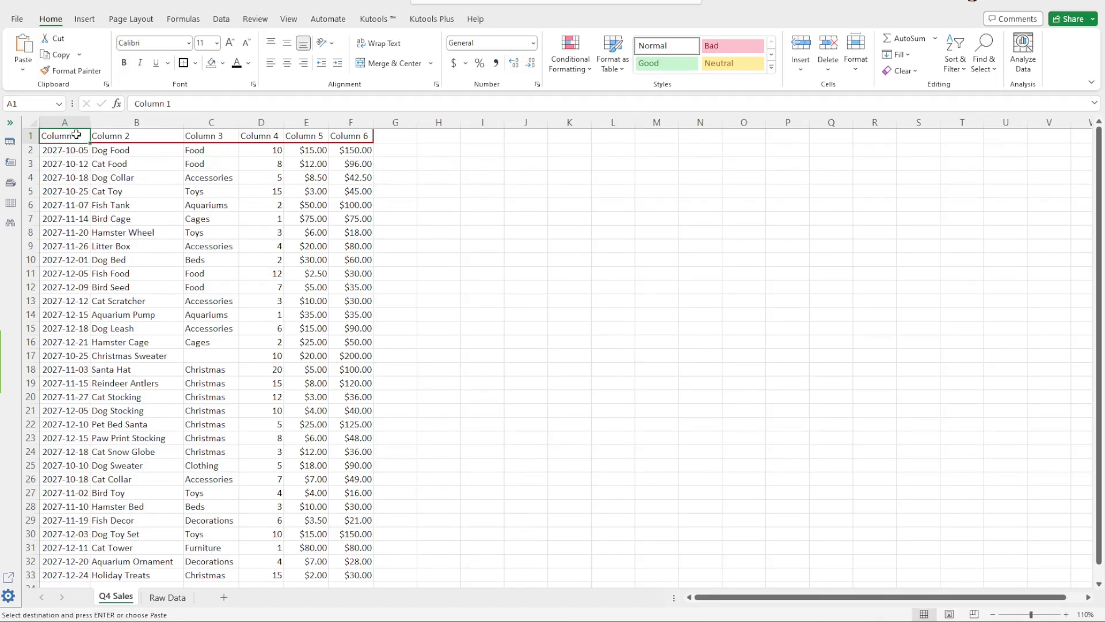
key(ctrl+v)
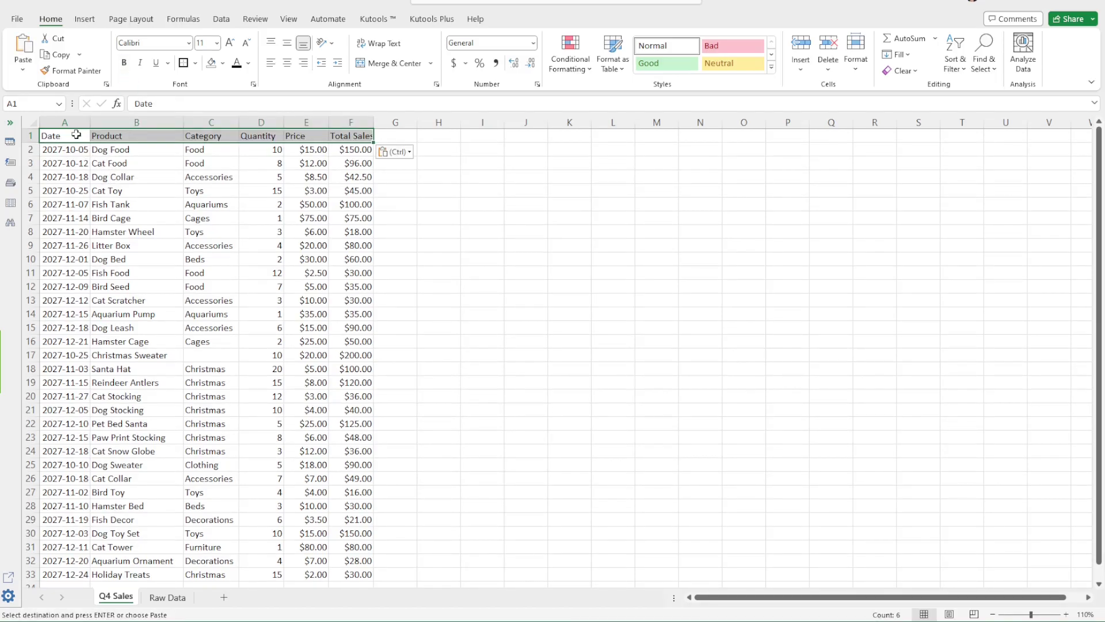
click(459, 231)
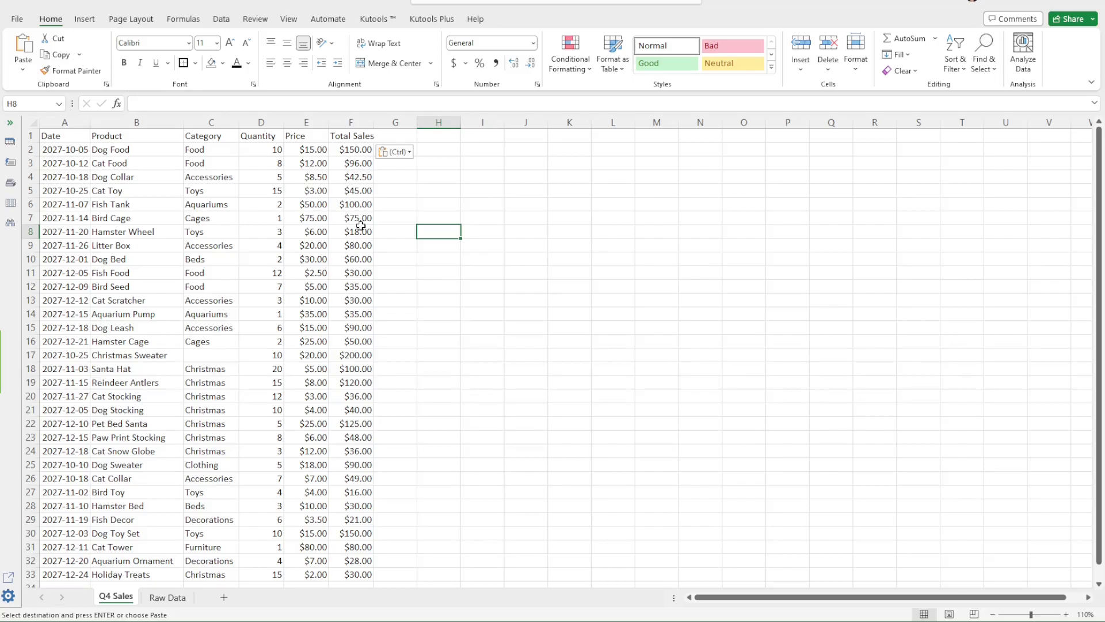
click(314, 435)
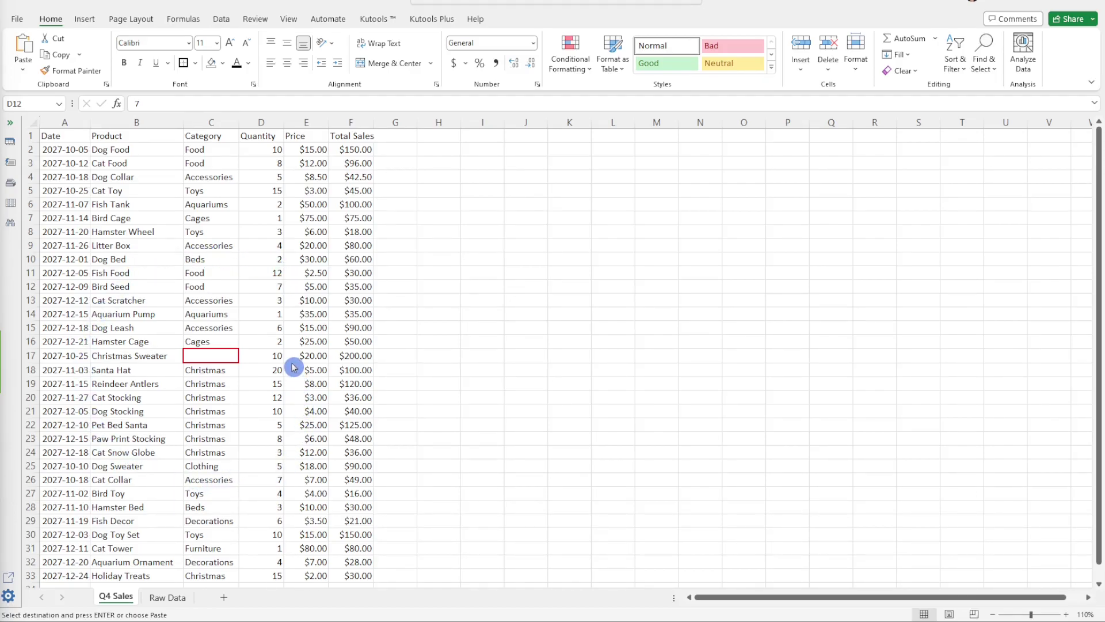
key(Escape)
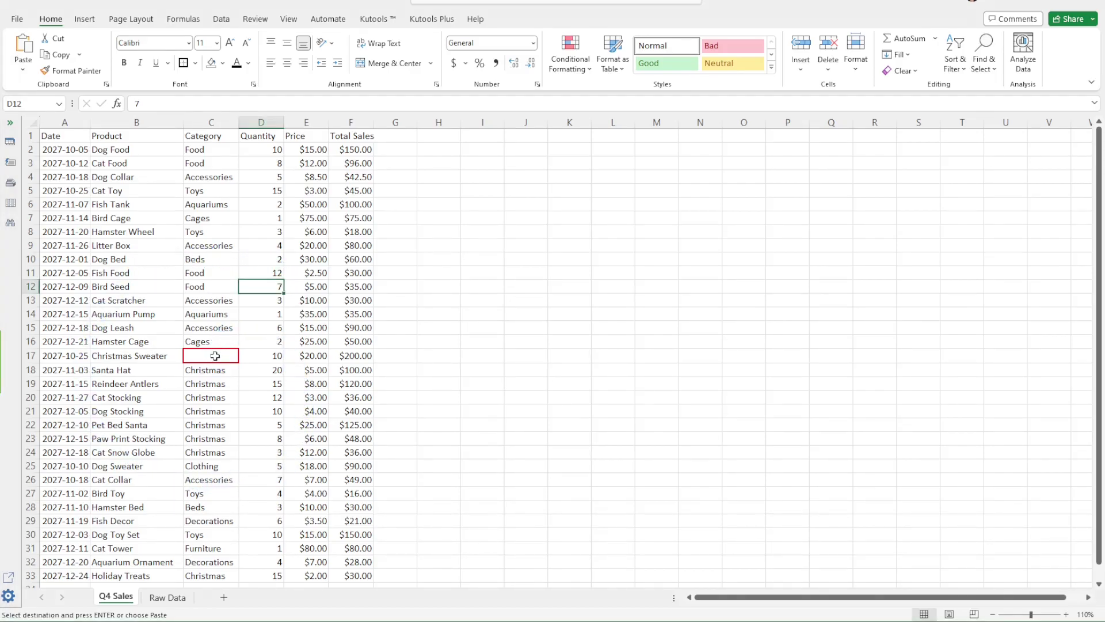
Select the blank cells in the data with Go To Special > Blanks
click(213, 355)
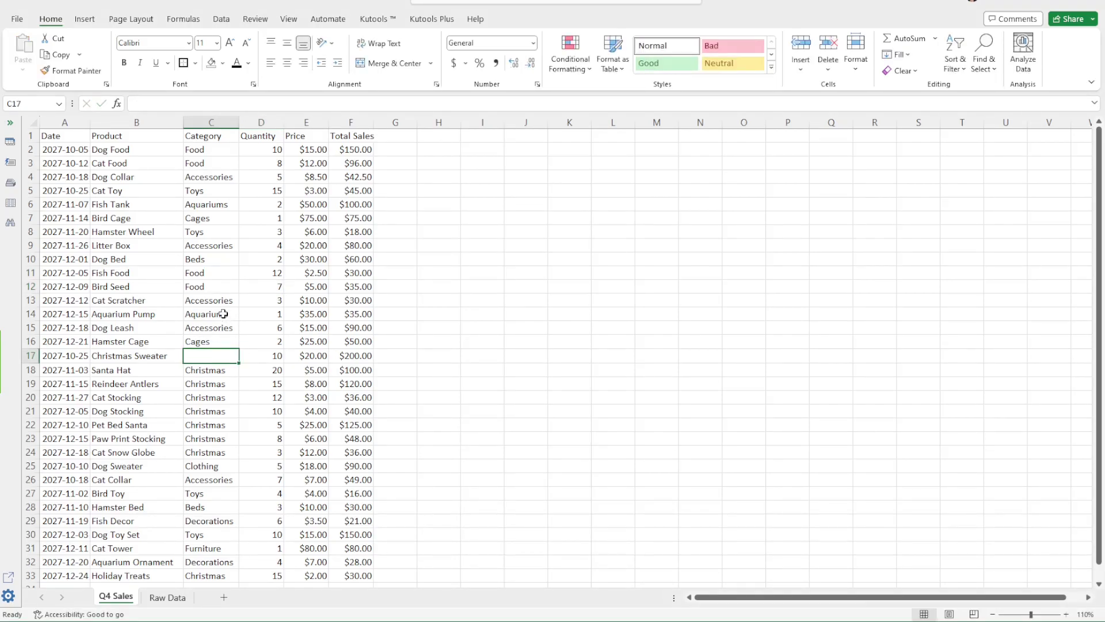
key(alt)
key(h)
key(f)
key(d)
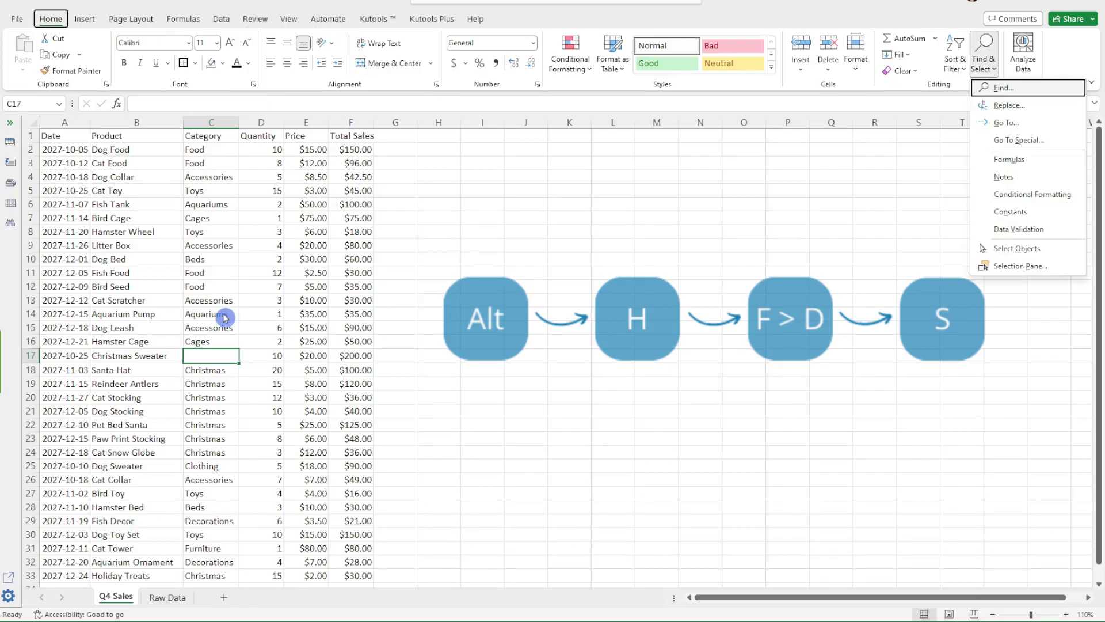
key(s)
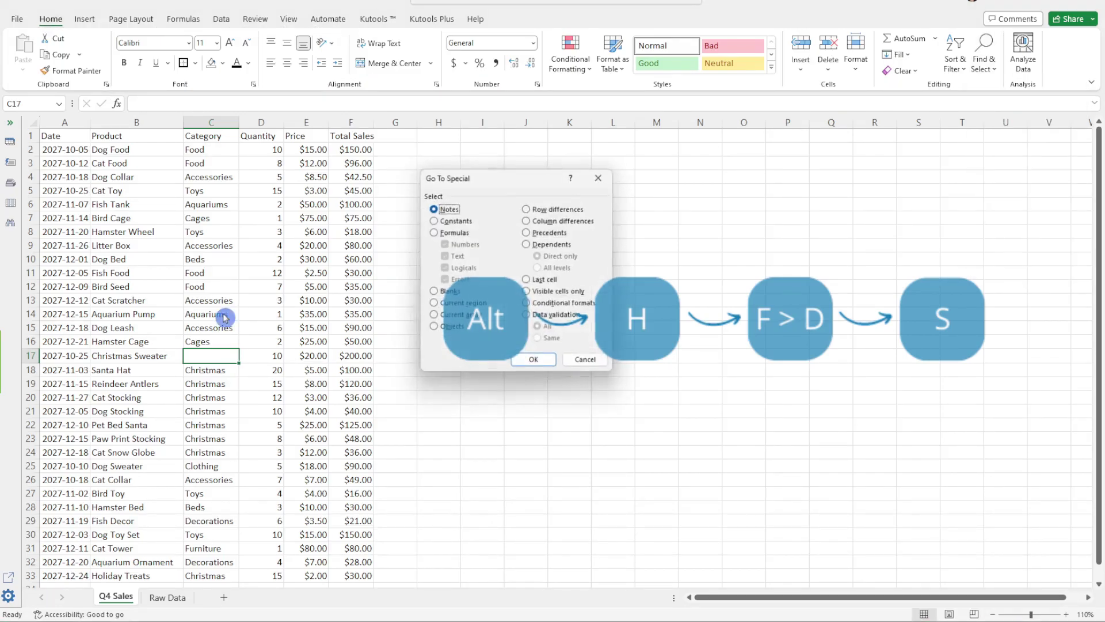
click(433, 292)
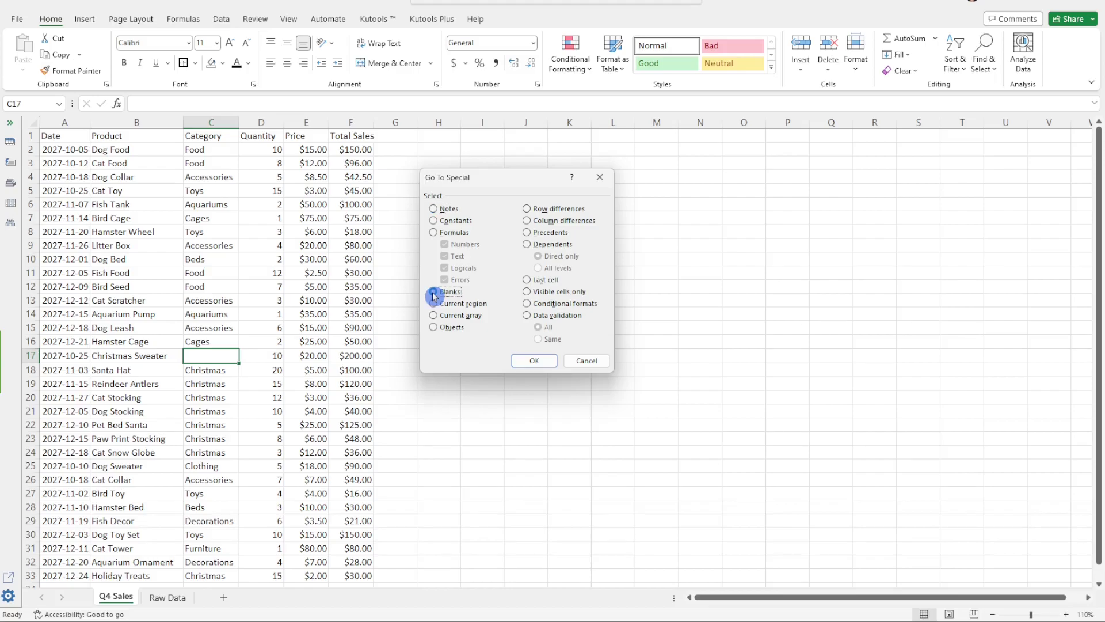
click(529, 361)
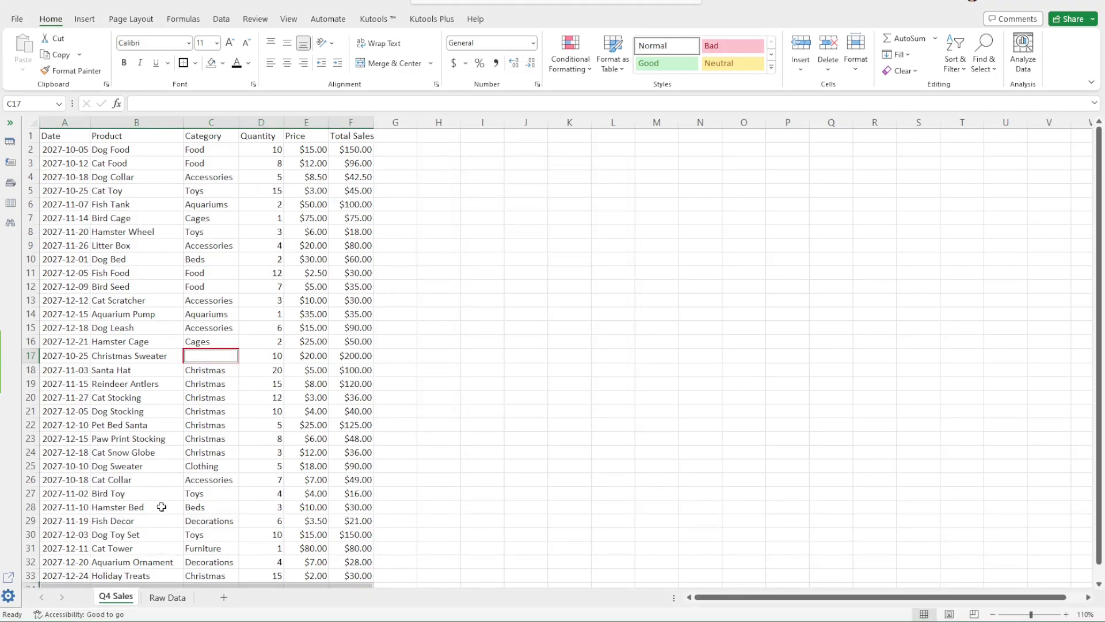
Copy Christmas from C18 into the empty Category cell C17
click(217, 371)
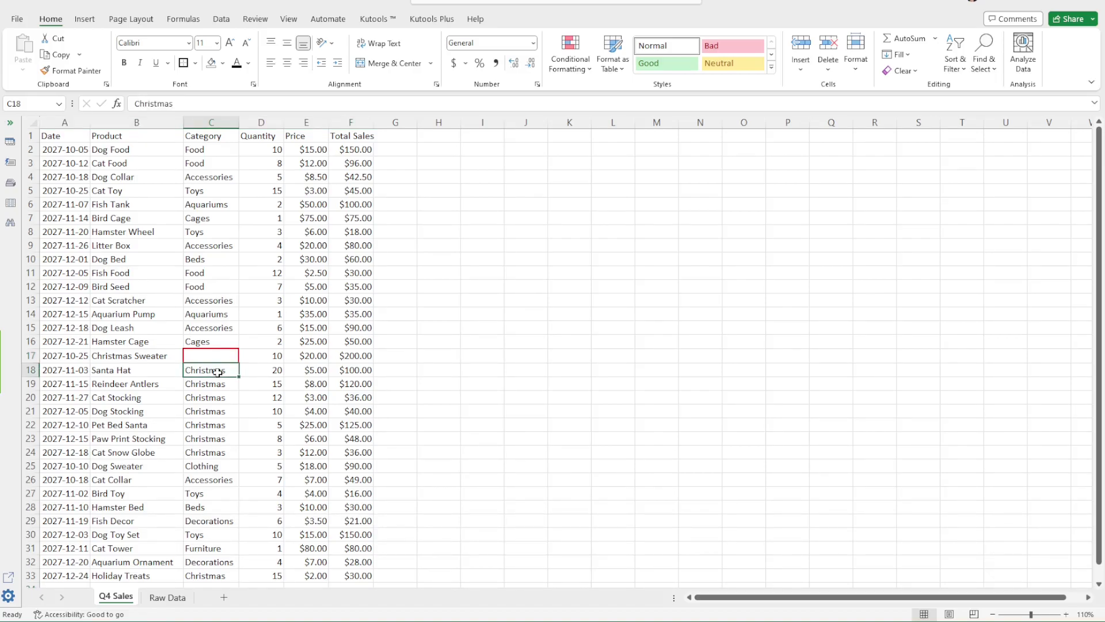
key(ctrl+c)
click(212, 359)
key(ctrl+v)
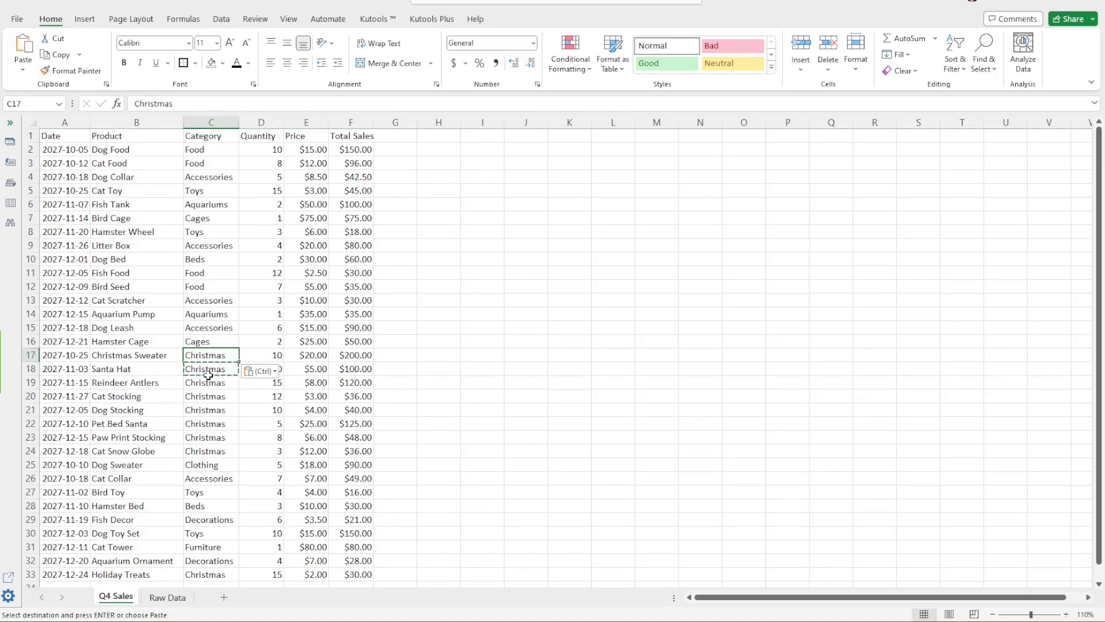
click(230, 341)
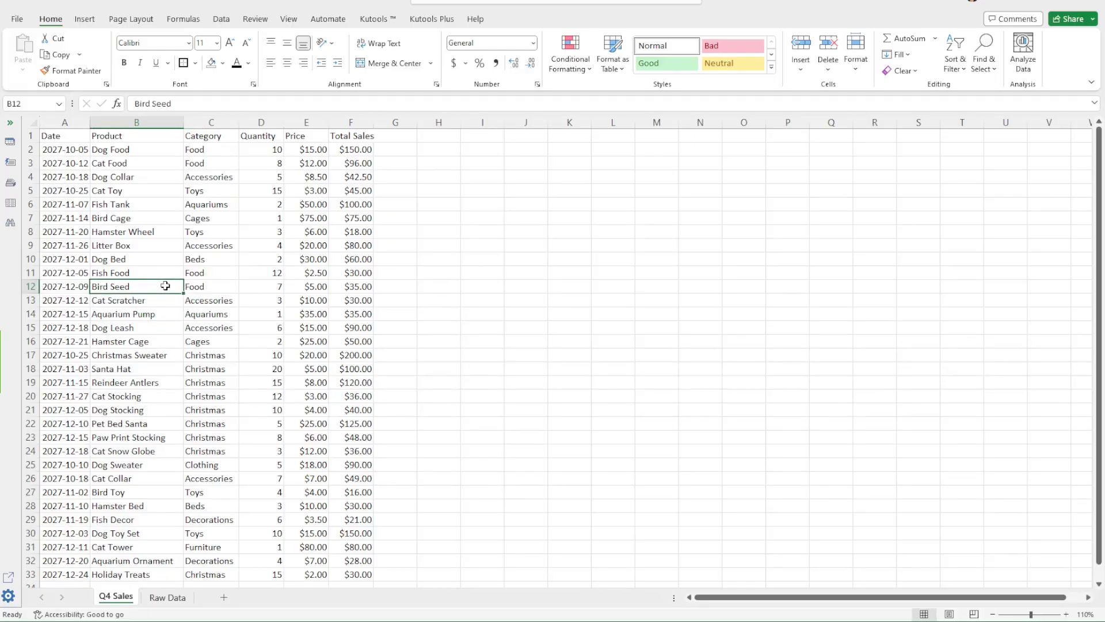
Turn A1:F33 into a table with headers, creating Table2
key(alt)
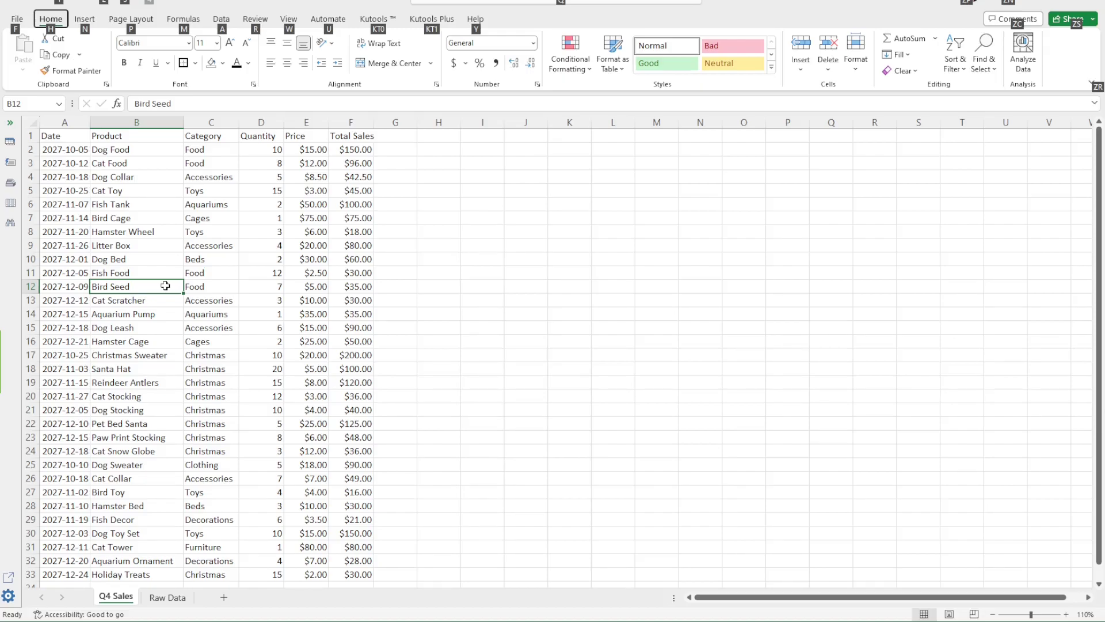
key(Escape)
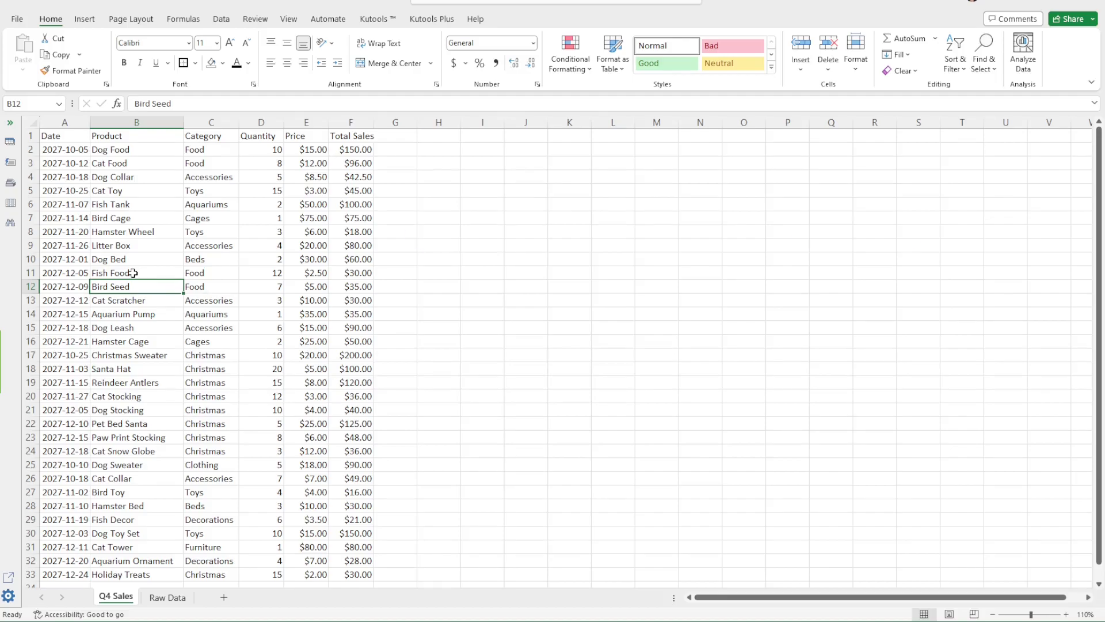
key(alt)
key(n)
key(t)
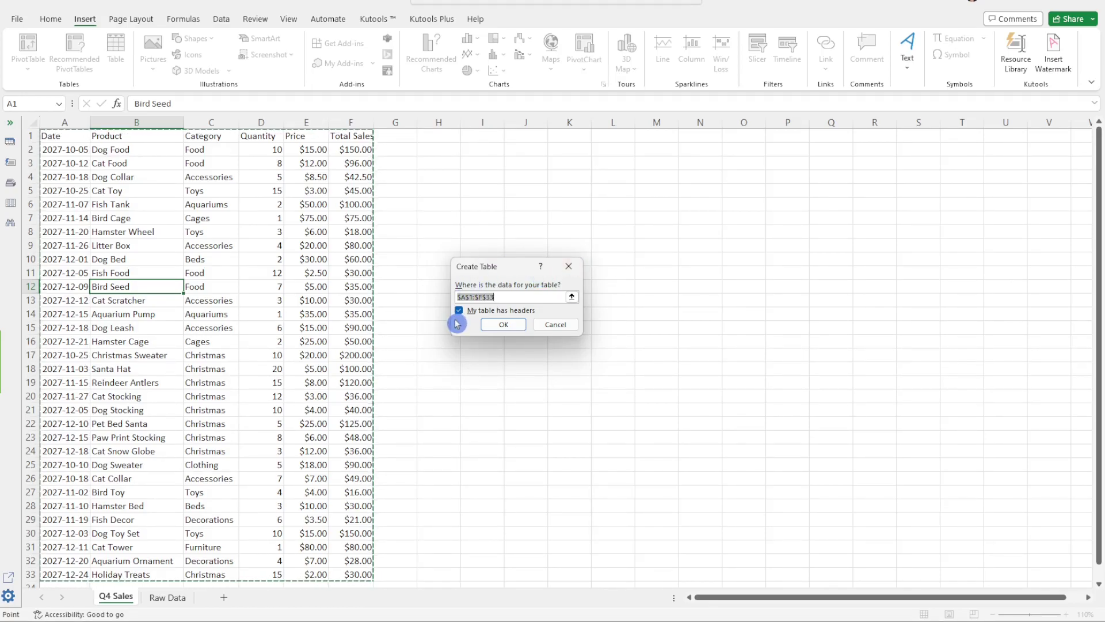
click(503, 324)
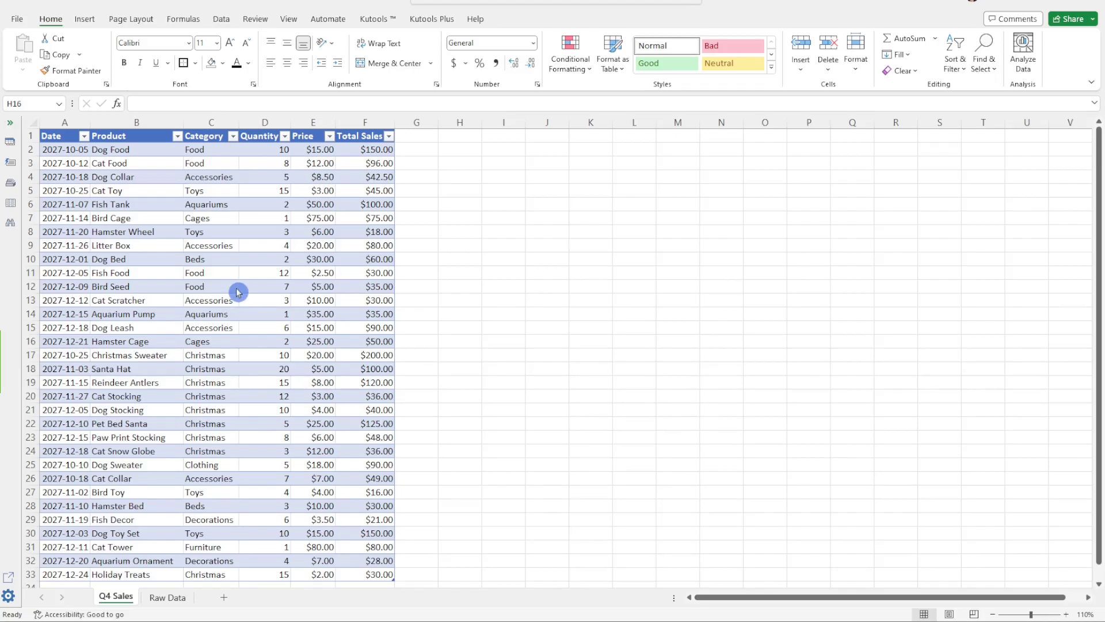
Run Analyze Data on the table to get insights like Total Sales by Category and Product
click(227, 285)
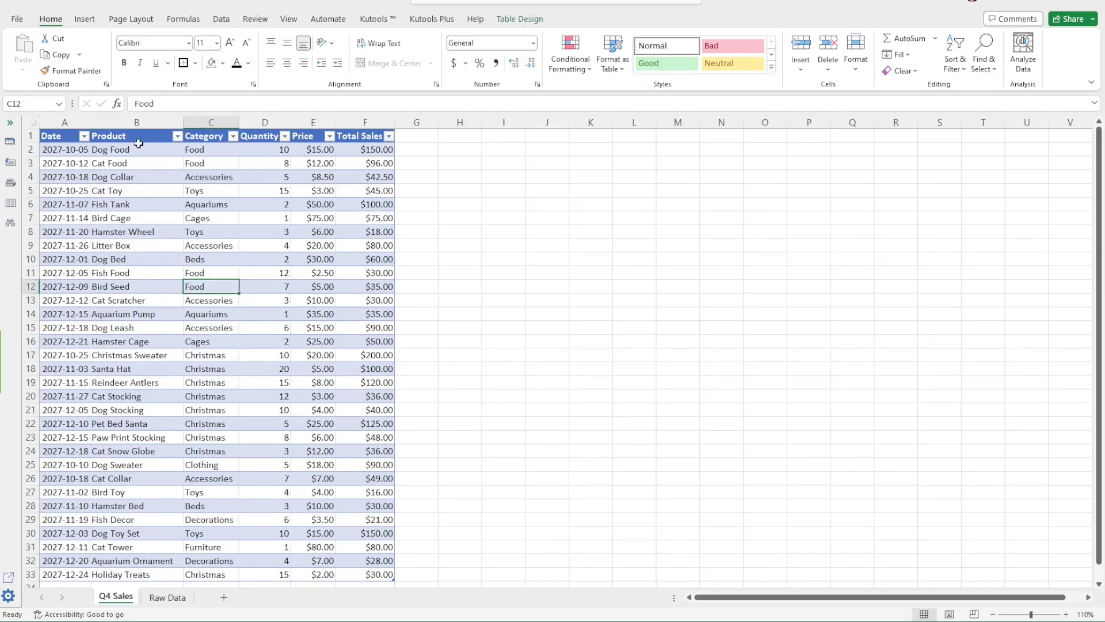
click(91, 20)
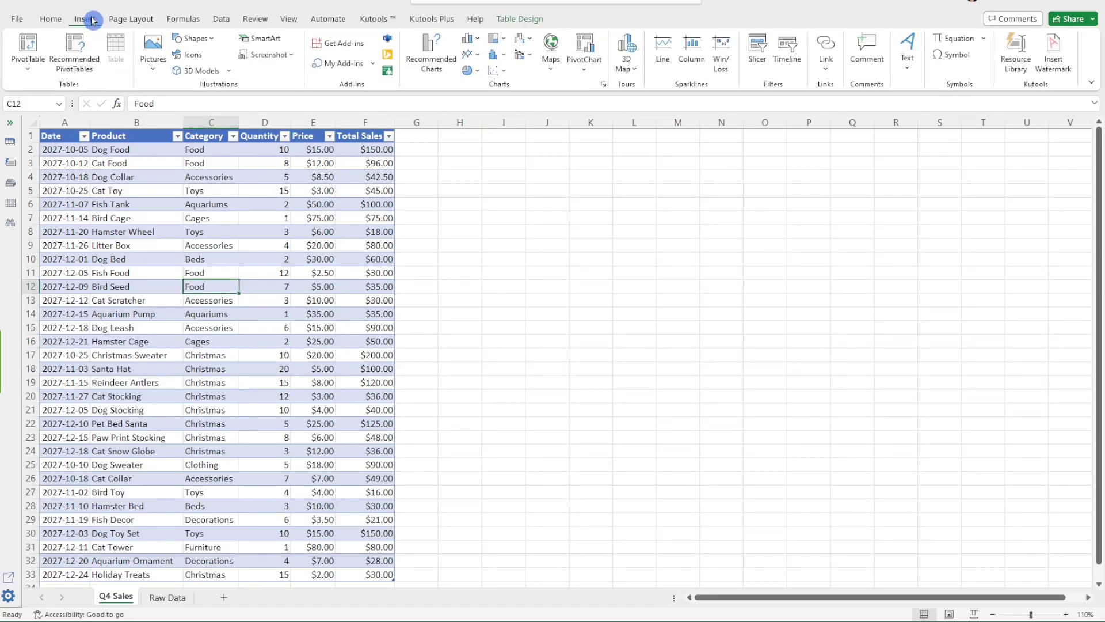
click(50, 19)
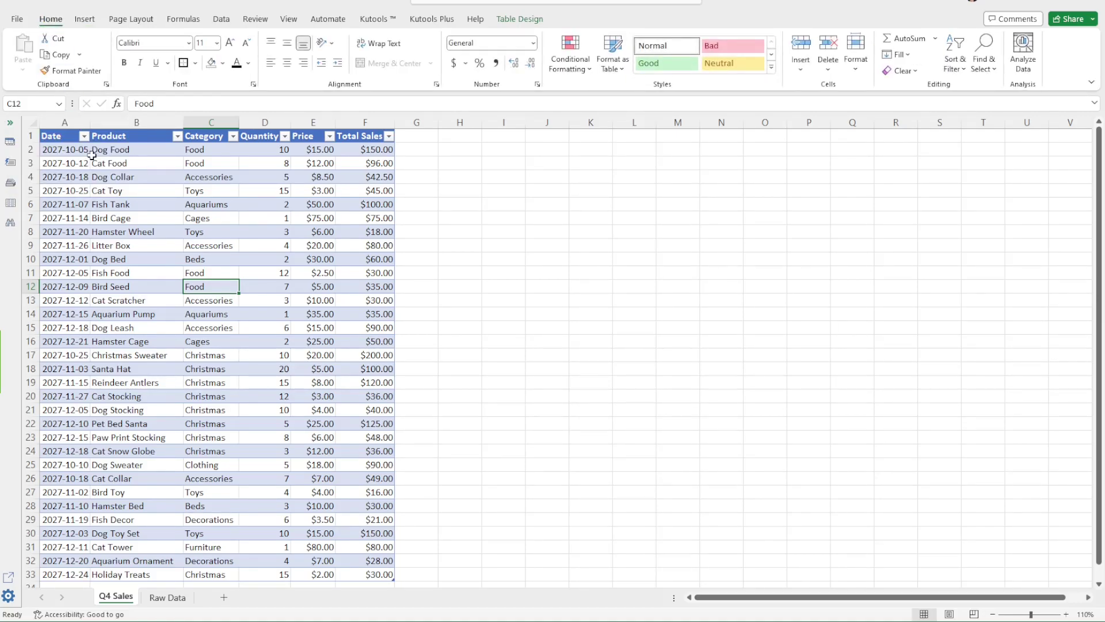
click(1036, 68)
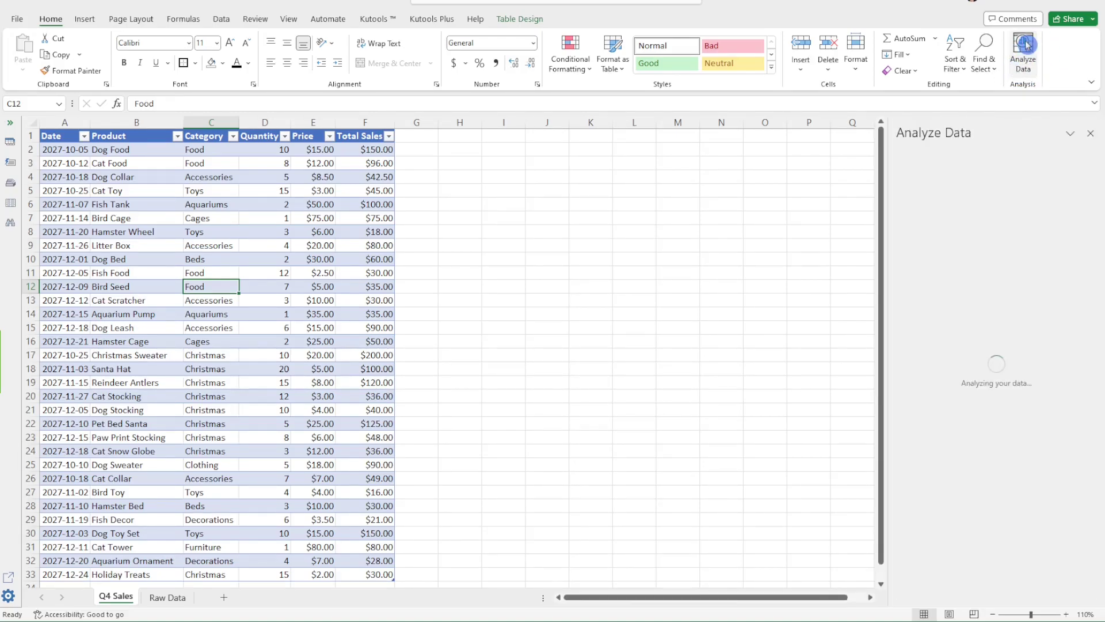
click(1027, 45)
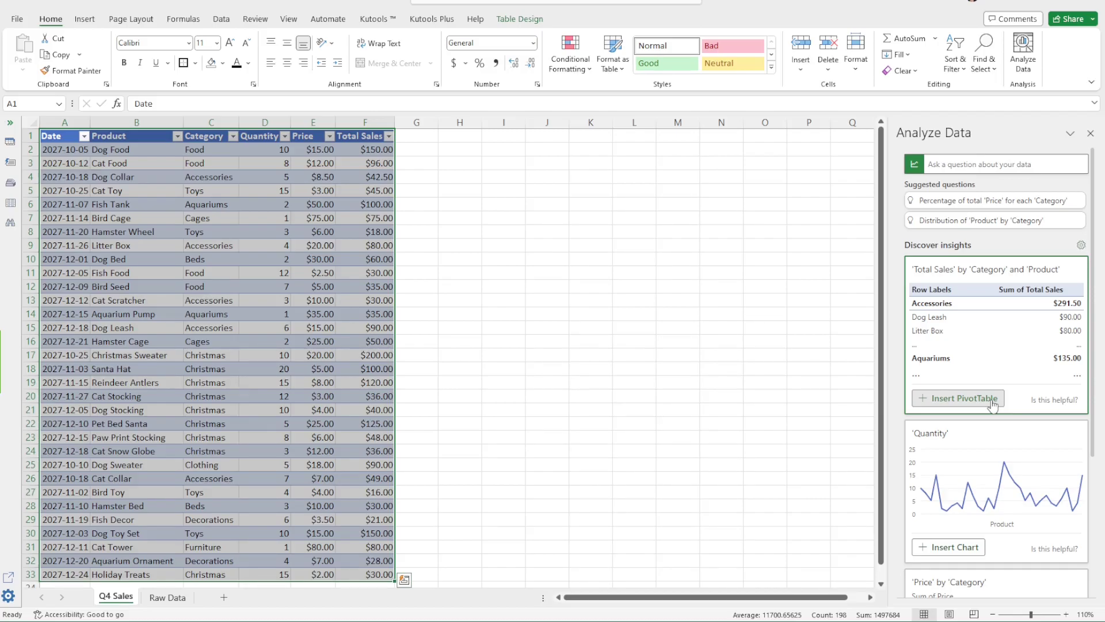
Insert the suggested Total Sales by Category and Product PivotTable and widen column A
click(991, 403)
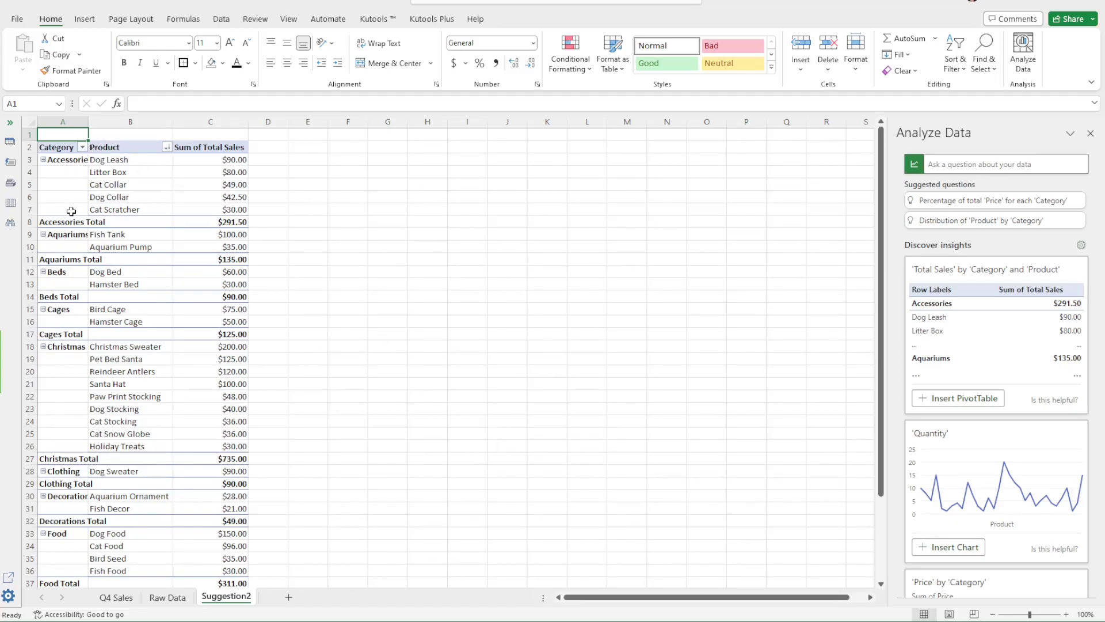
drag(89, 122, 137, 131)
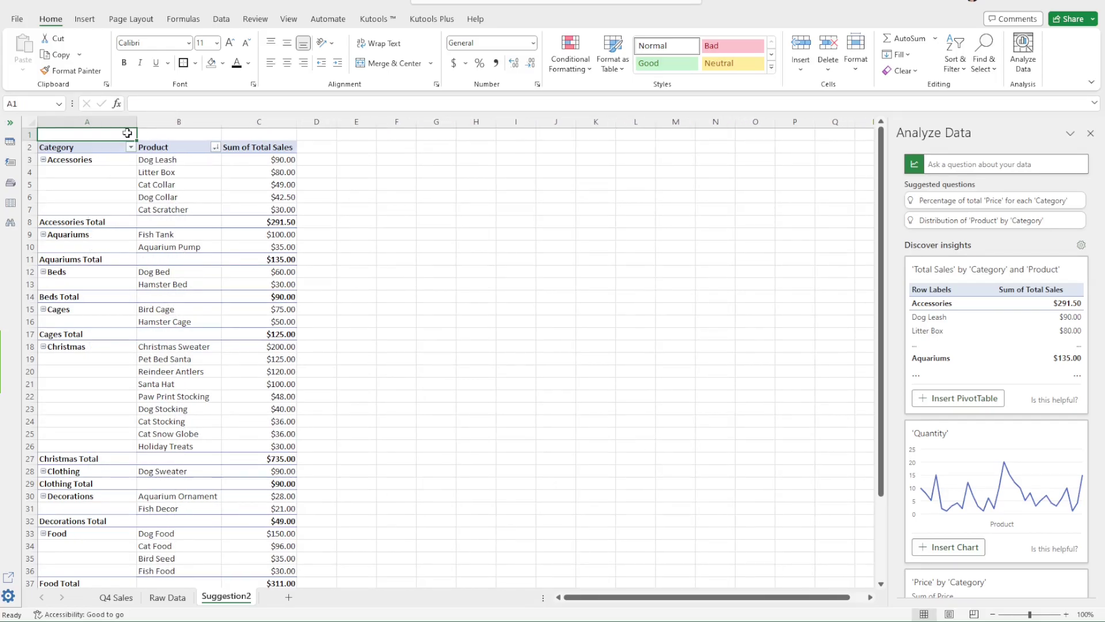
mouse_move(225, 289)
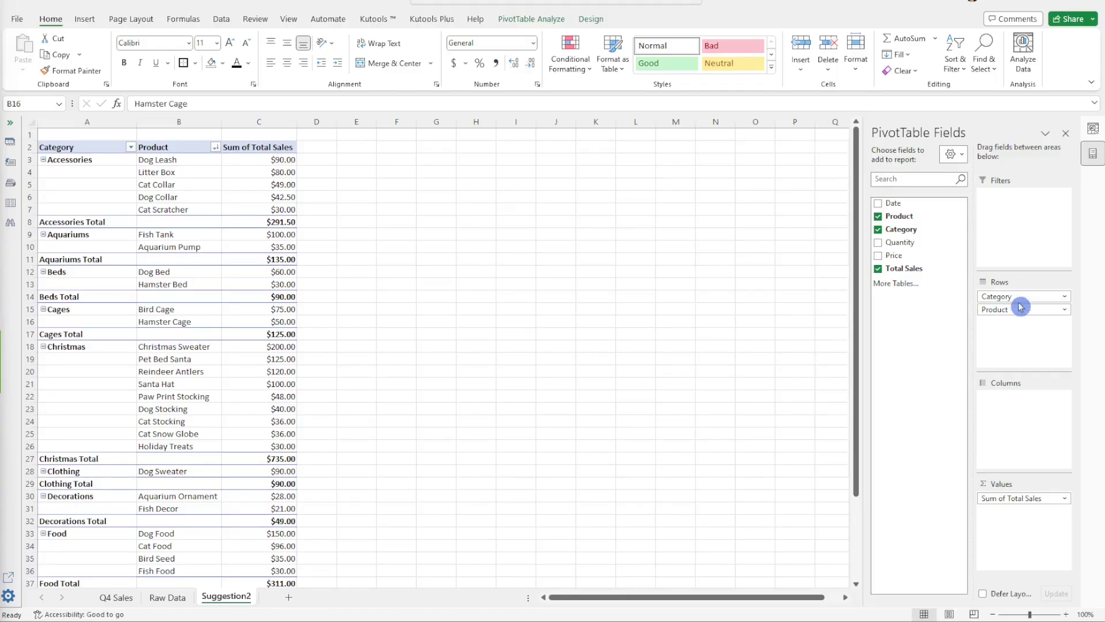
Move Category into the report filter and set it to Christmas
drag(1020, 297, 1017, 218)
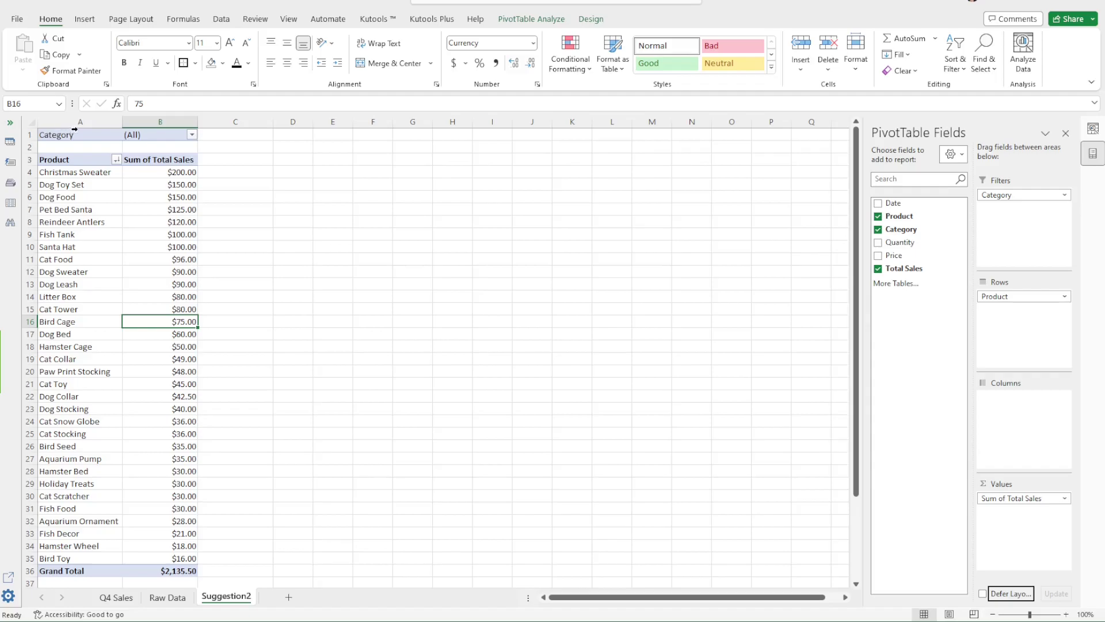
click(244, 150)
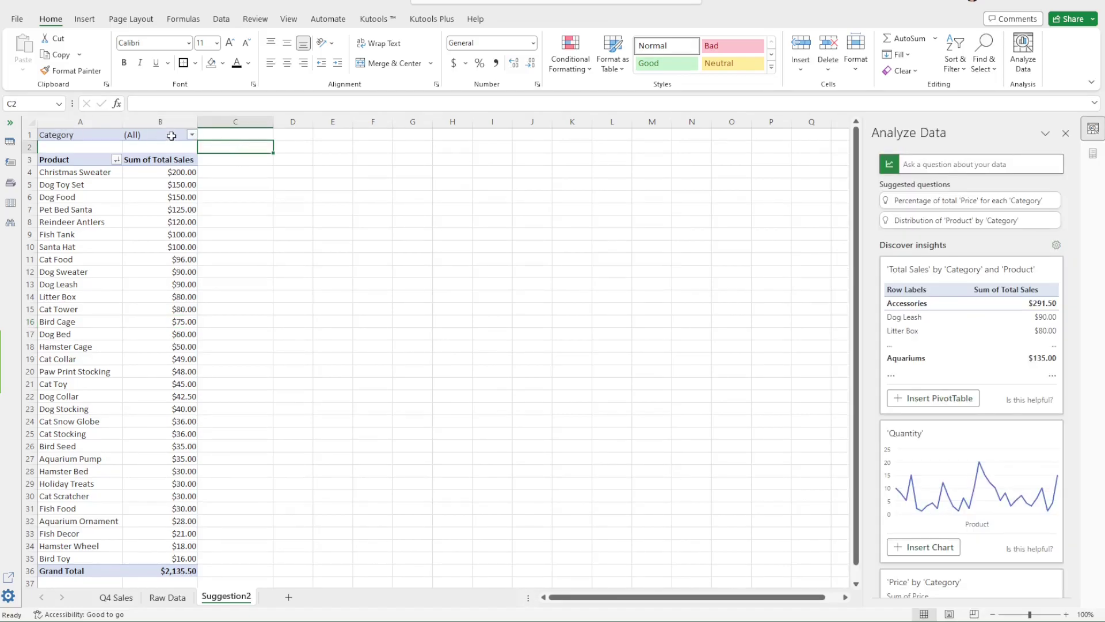
click(192, 135)
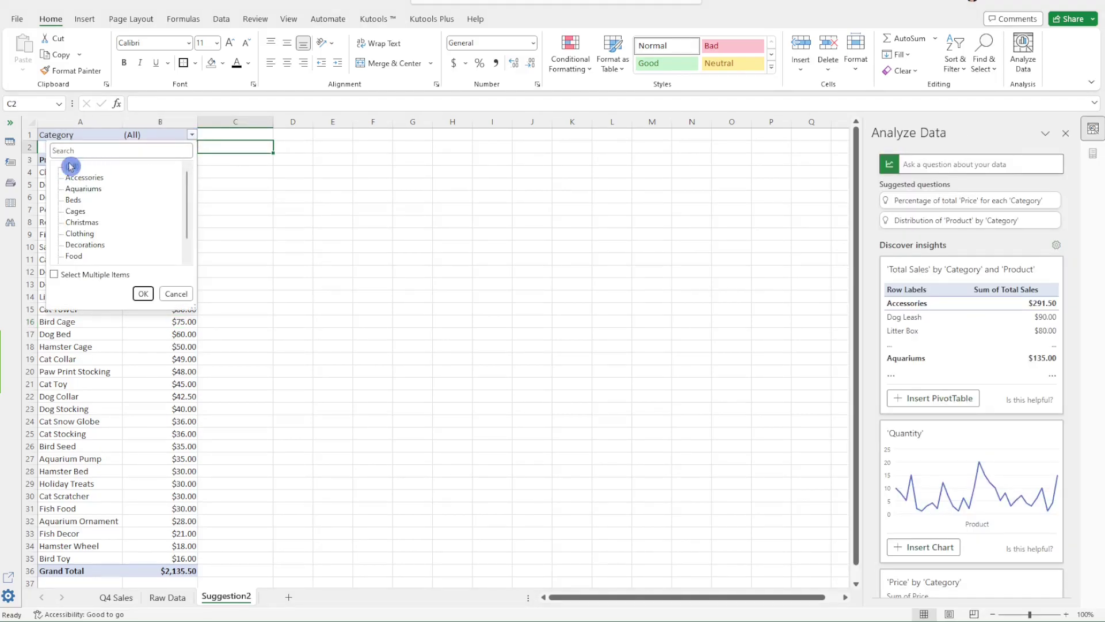
click(86, 224)
click(145, 295)
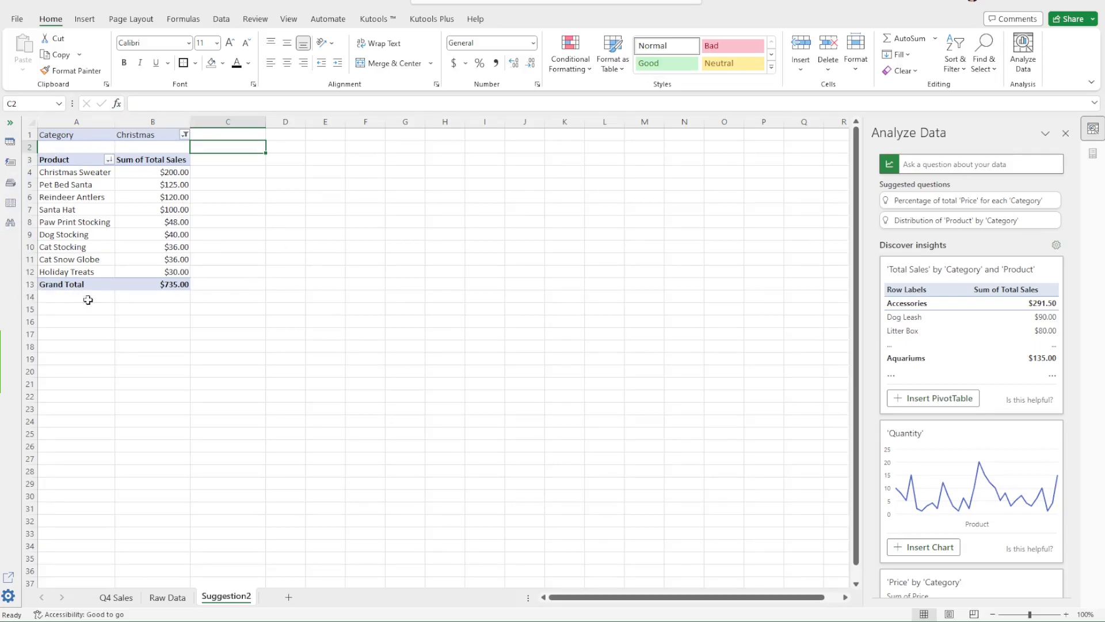
mouse_move(189, 285)
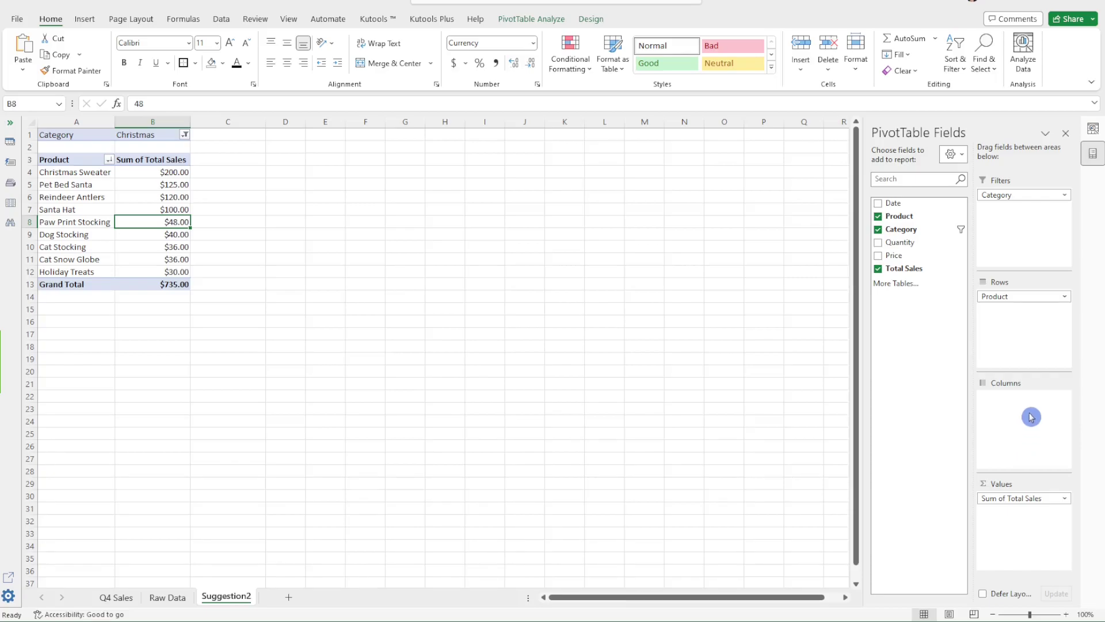
Add Date, remove the Months and Days groupings, and place Date in Columns
click(879, 204)
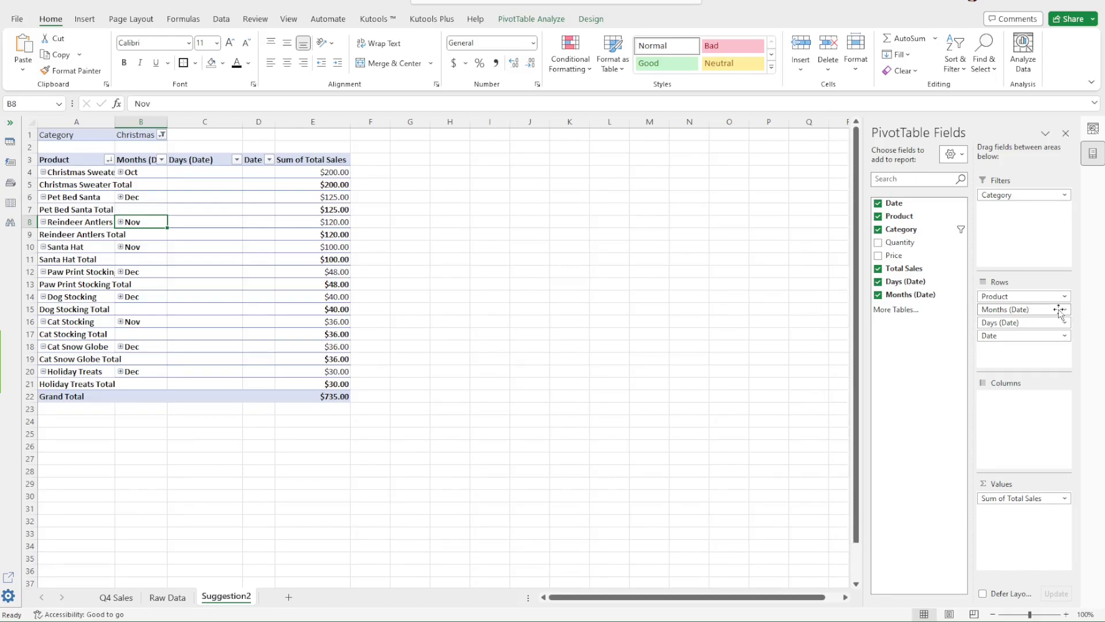
drag(1053, 310, 1005, 318)
click(1043, 310)
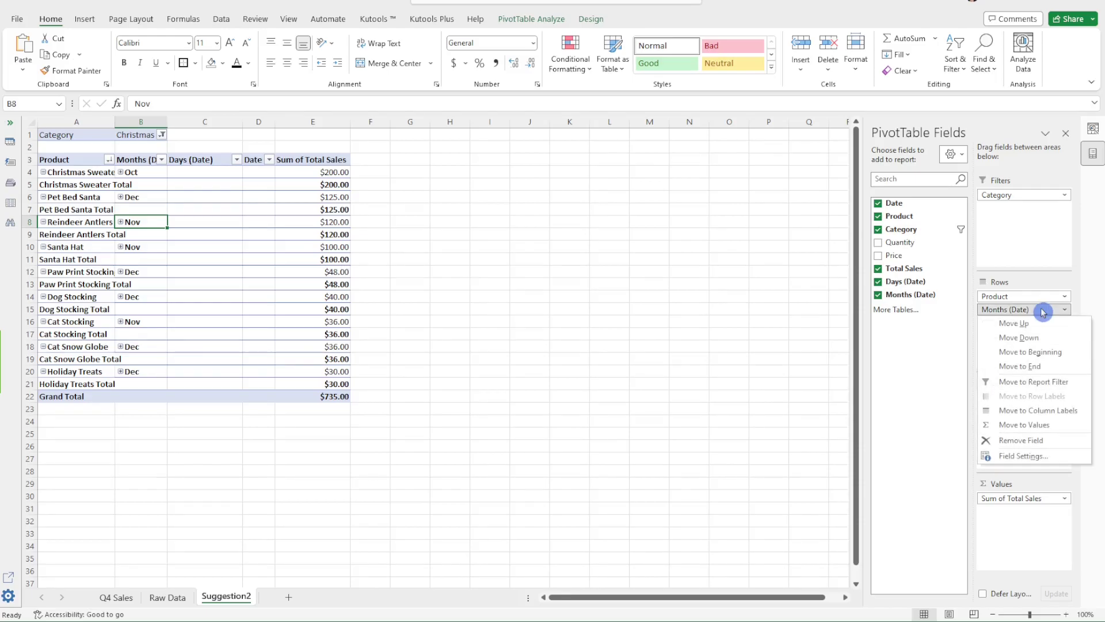
click(1023, 440)
click(1030, 311)
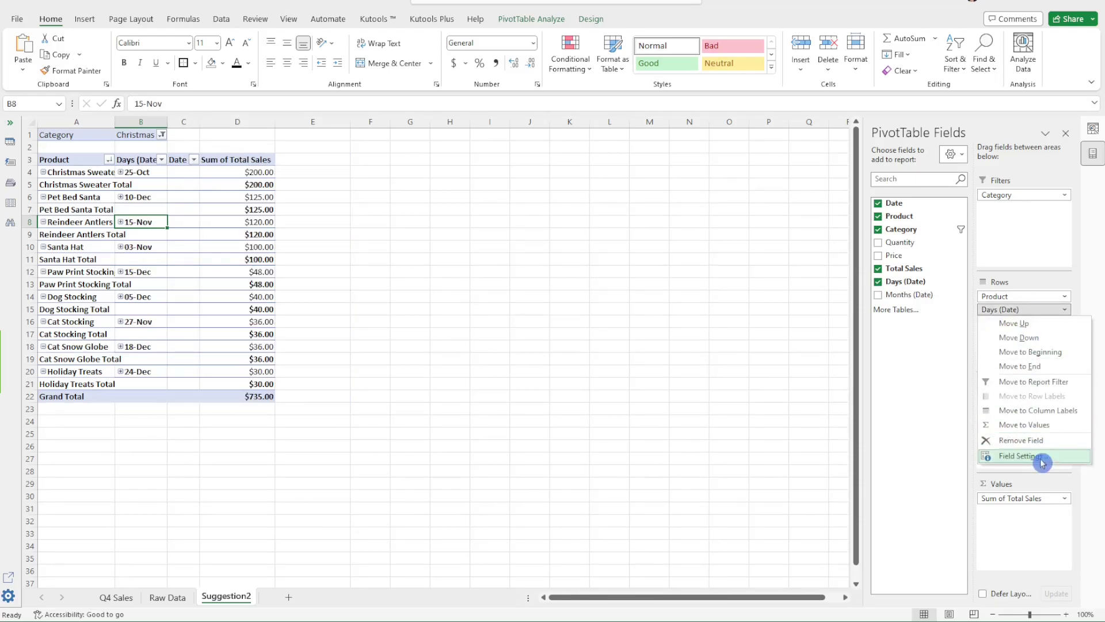
click(1024, 441)
drag(1009, 311, 1041, 417)
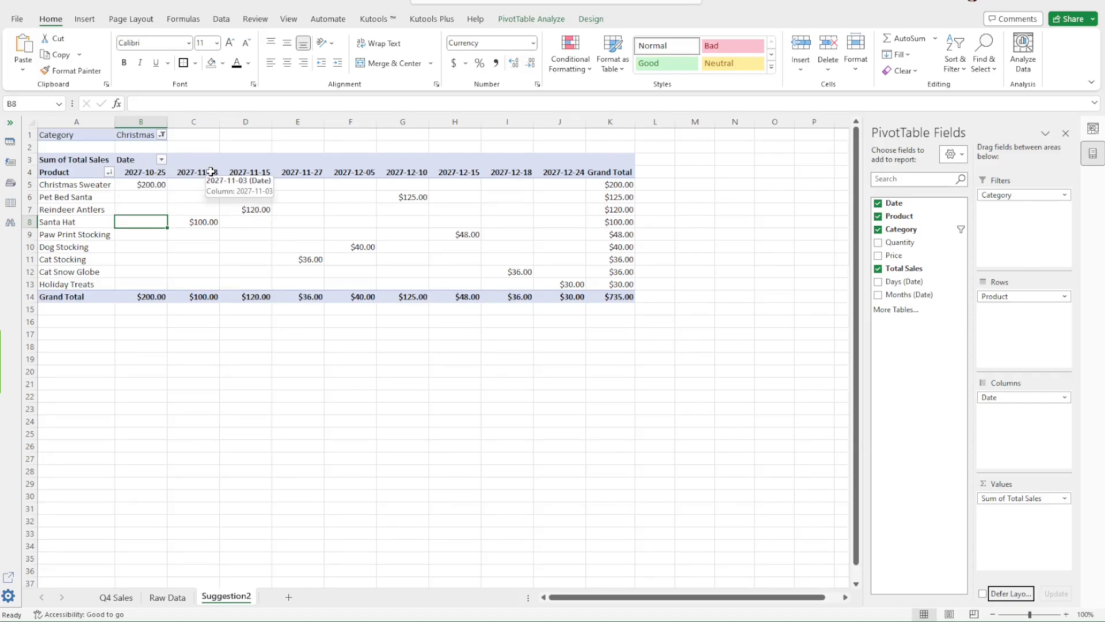
click(193, 171)
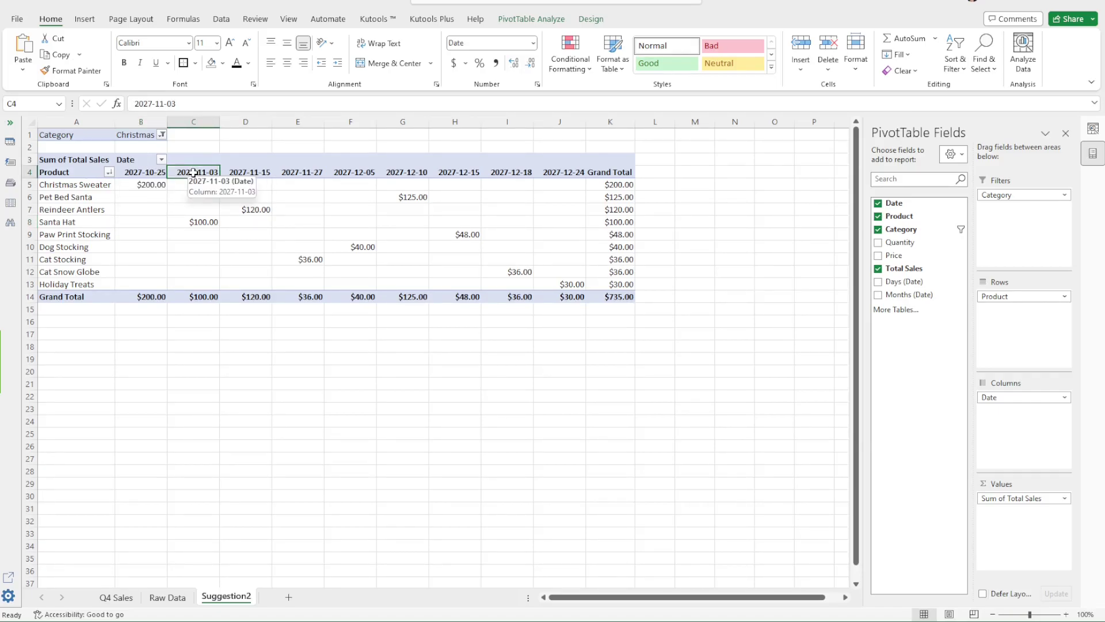
Group the pivot's dates by Months from 2027-10-05 to 2027-12-25, giving Oct, Nov and Dec columns
right_click(194, 173)
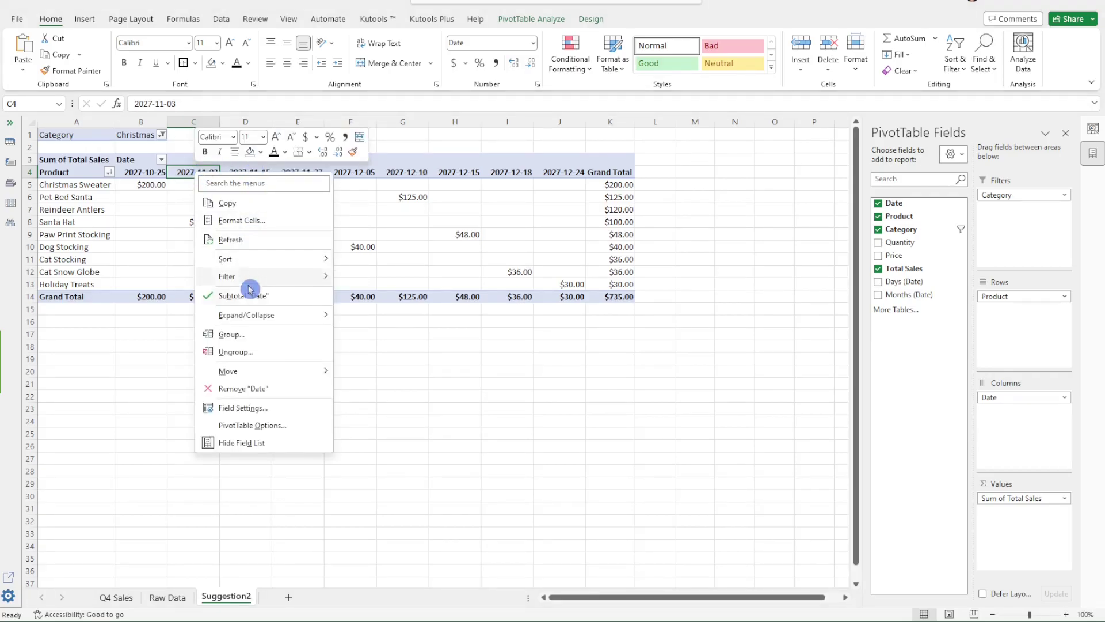
click(231, 334)
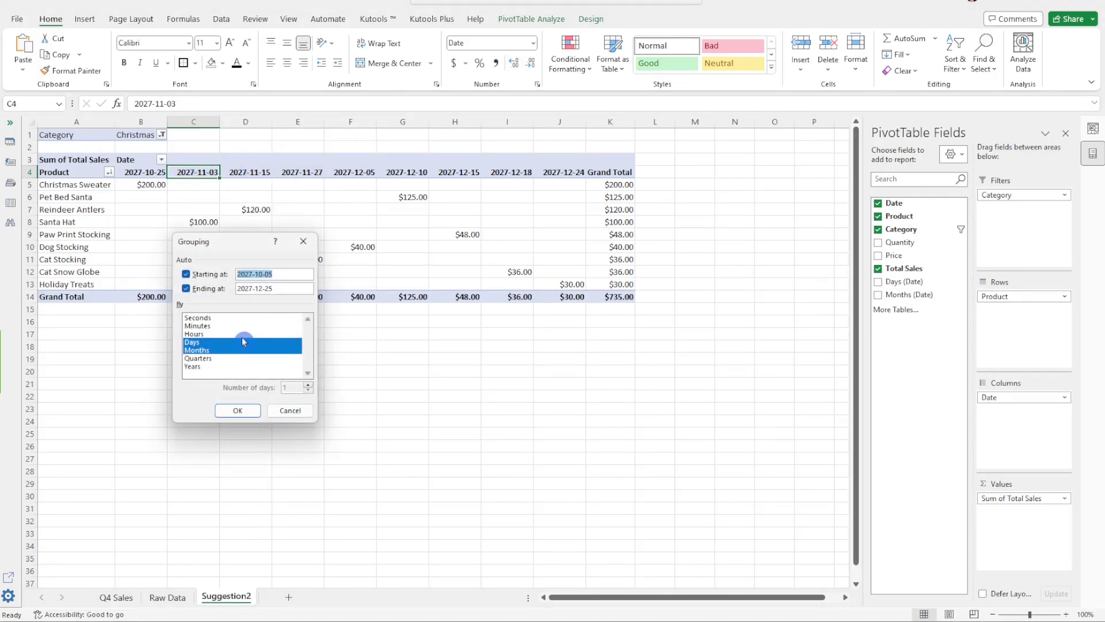
click(196, 343)
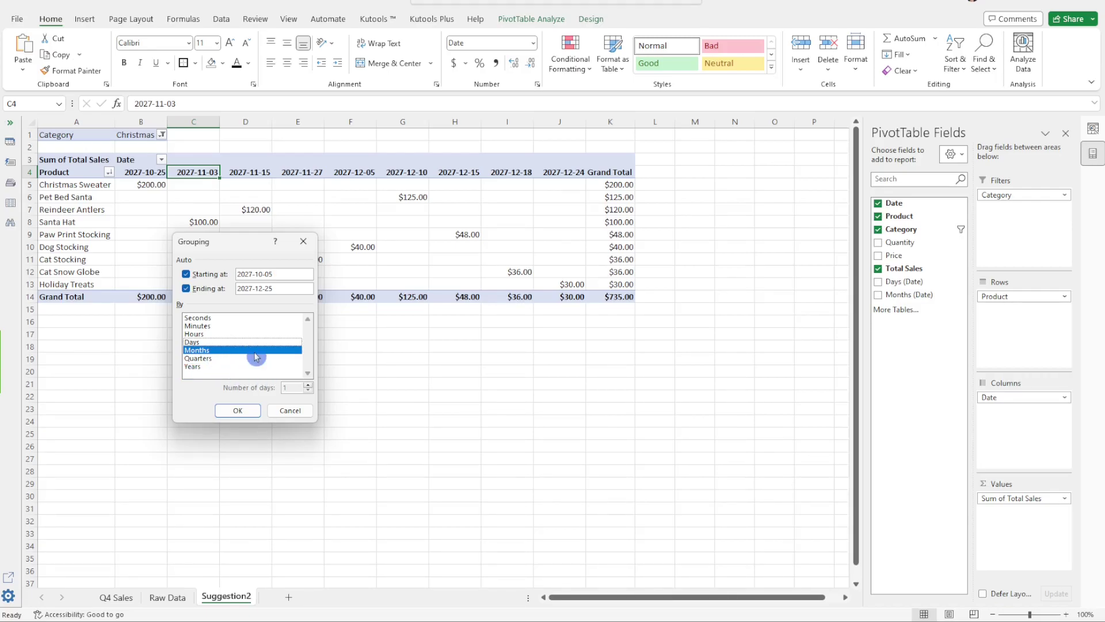
click(238, 410)
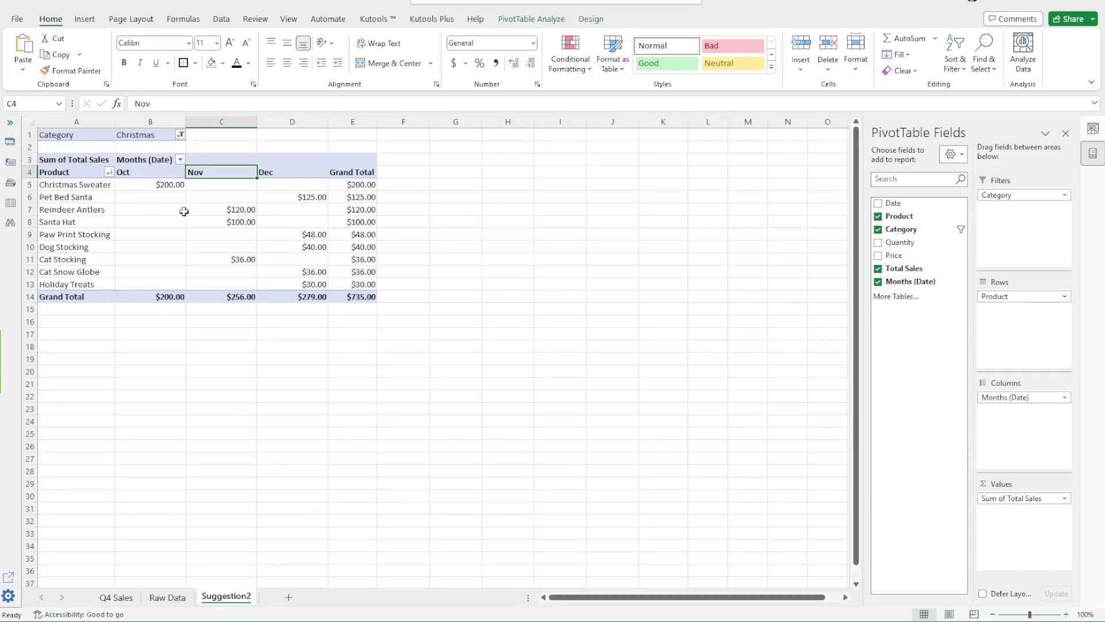
Replace Total Sales with Quantity in the pivot values and summarise it as Count
mouse_move(218, 189)
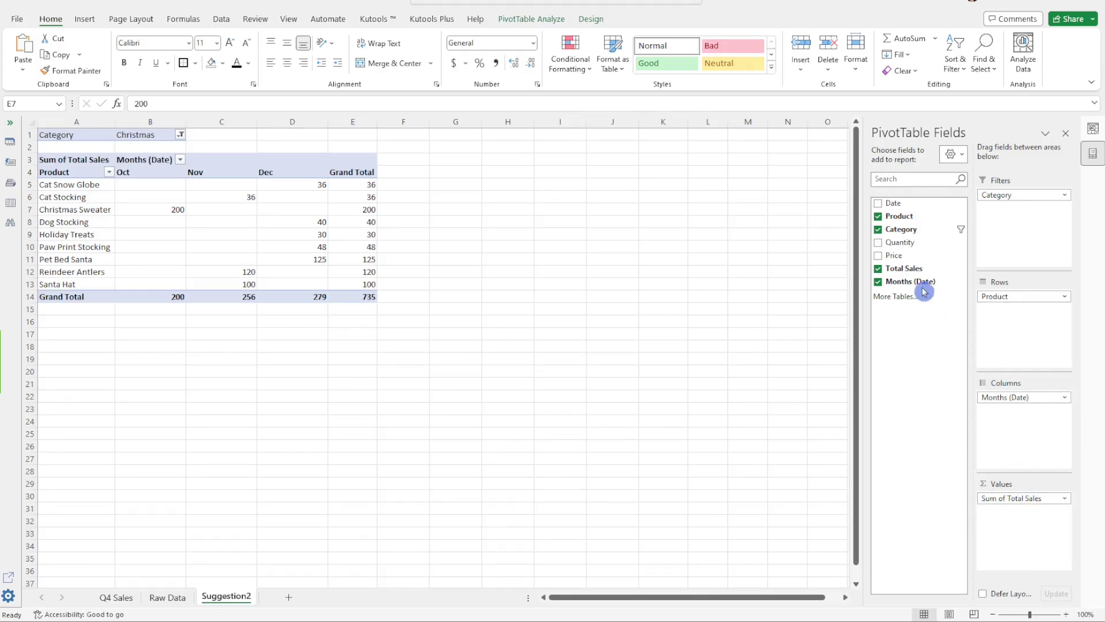
click(878, 269)
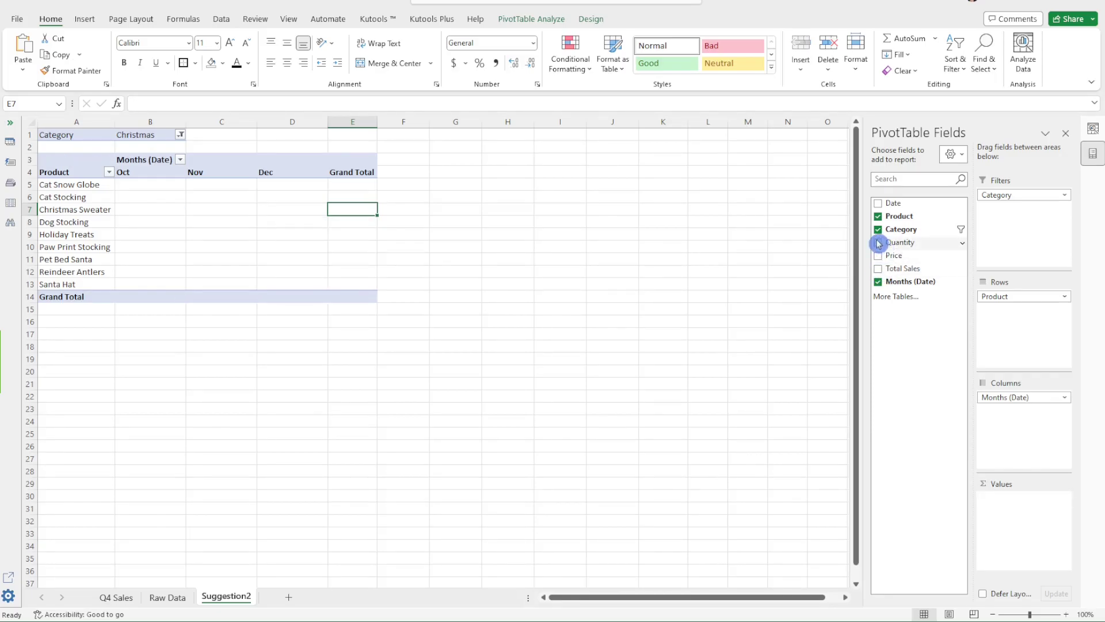
click(878, 243)
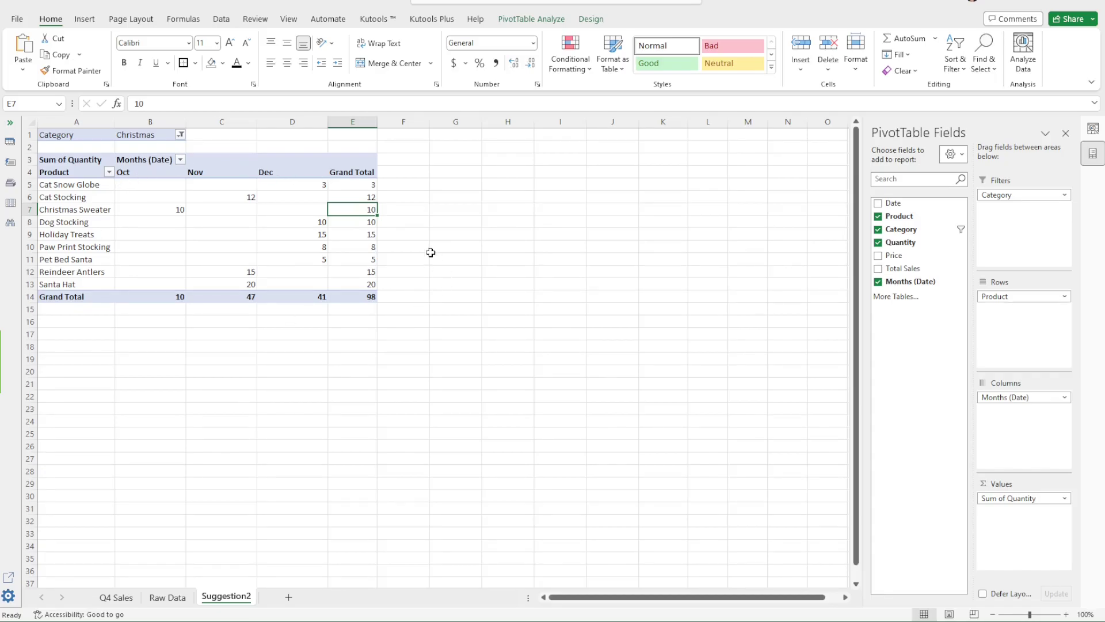
right_click(361, 213)
mouse_move(462, 359)
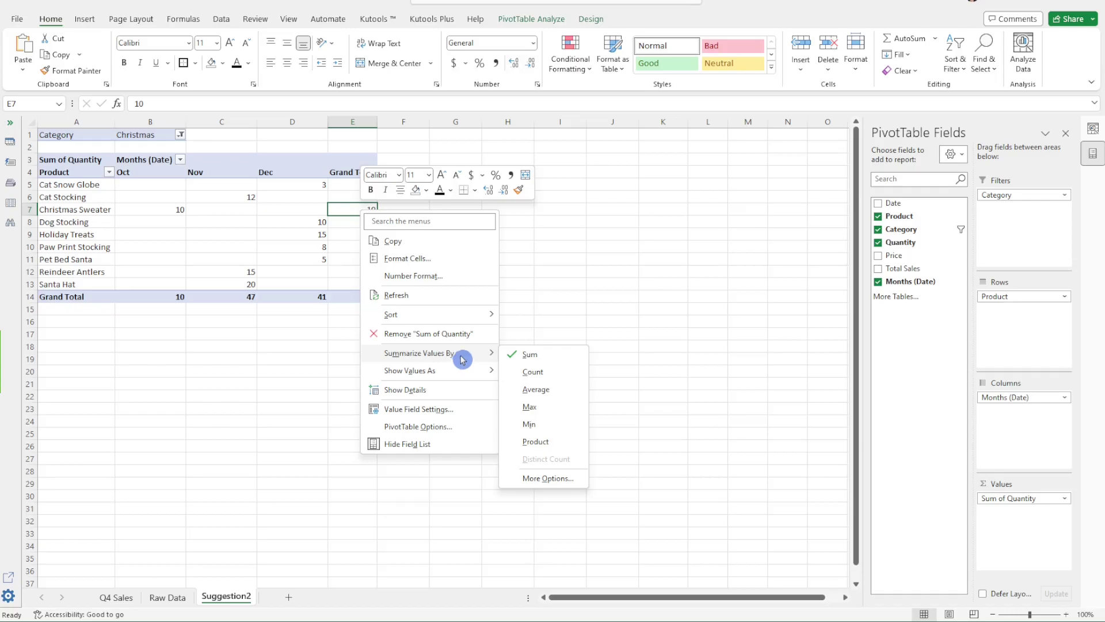
click(564, 375)
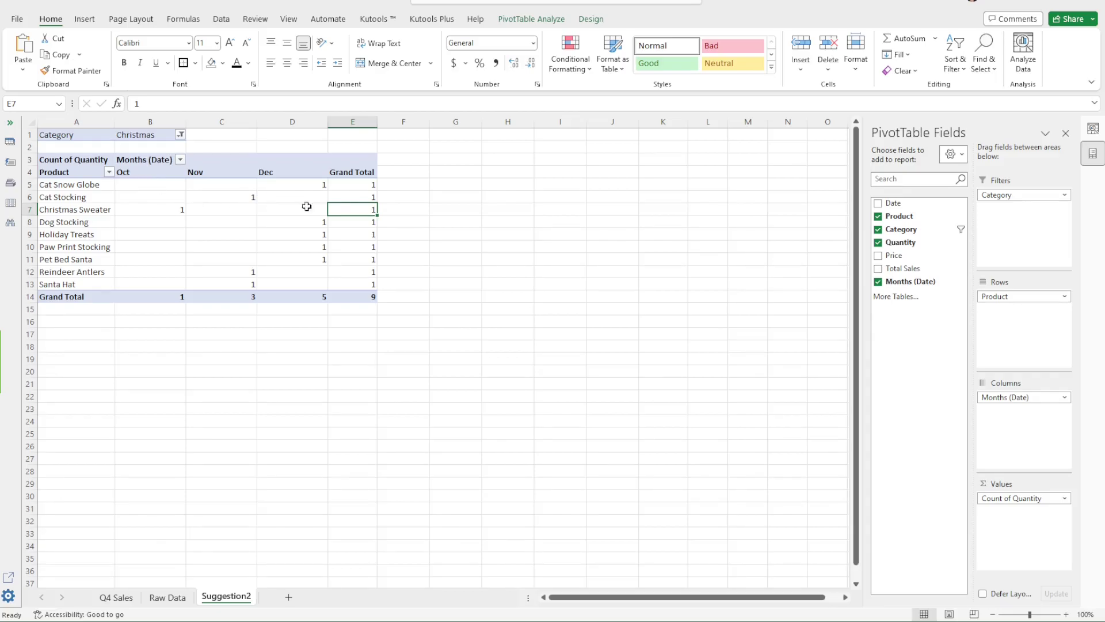
Switch Quantity back to Sum, then restore Total Sales and remove Quantity from the values
click(352, 196)
right_click(353, 196)
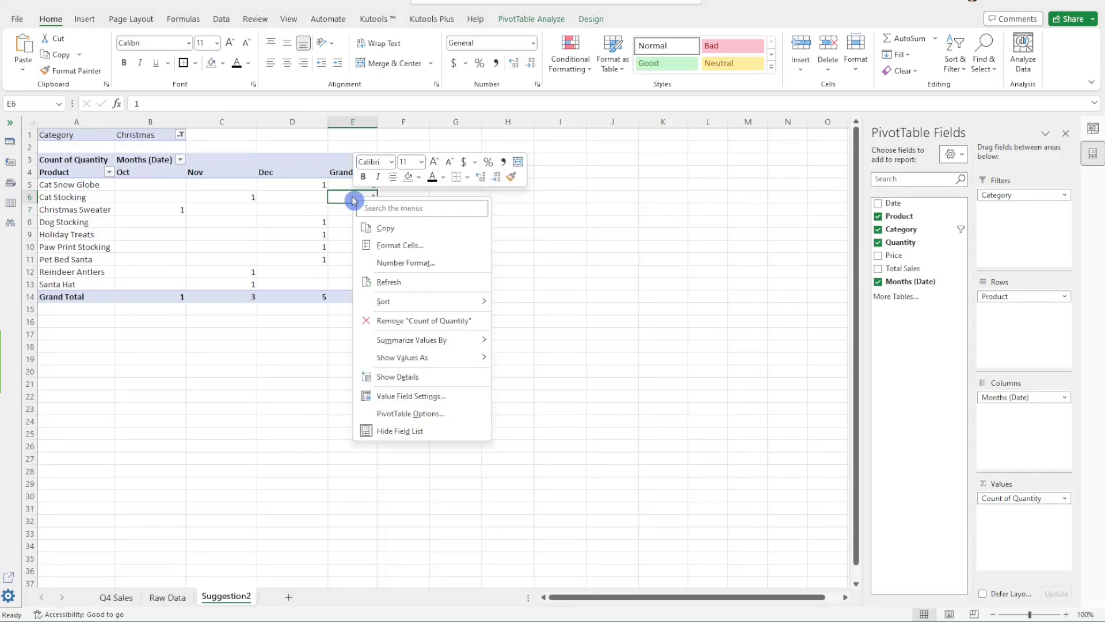
mouse_move(440, 340)
click(557, 344)
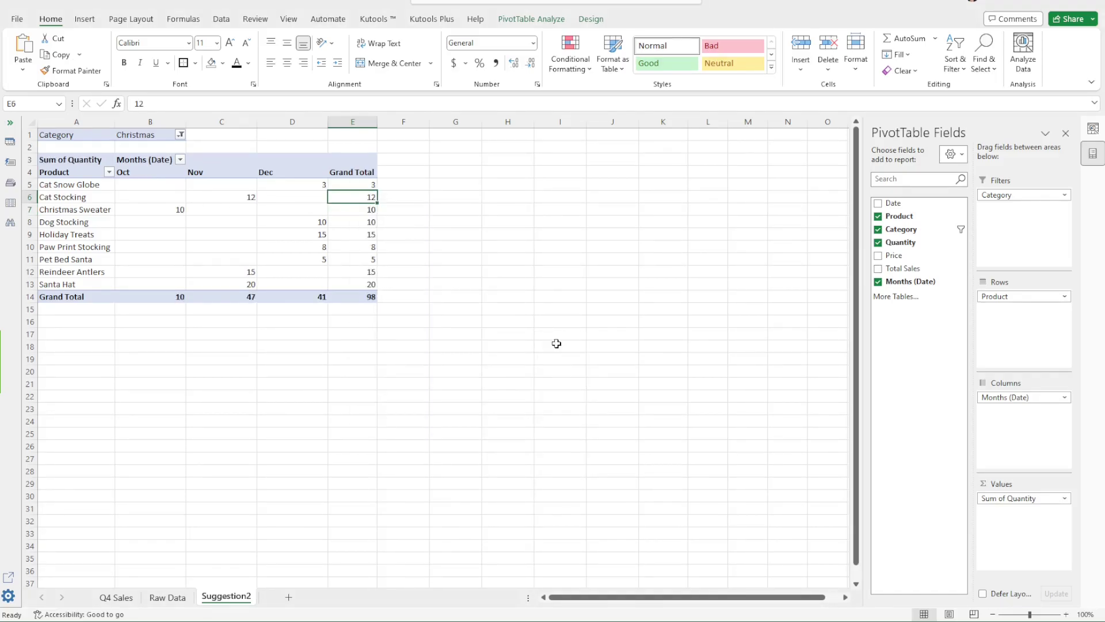
click(878, 269)
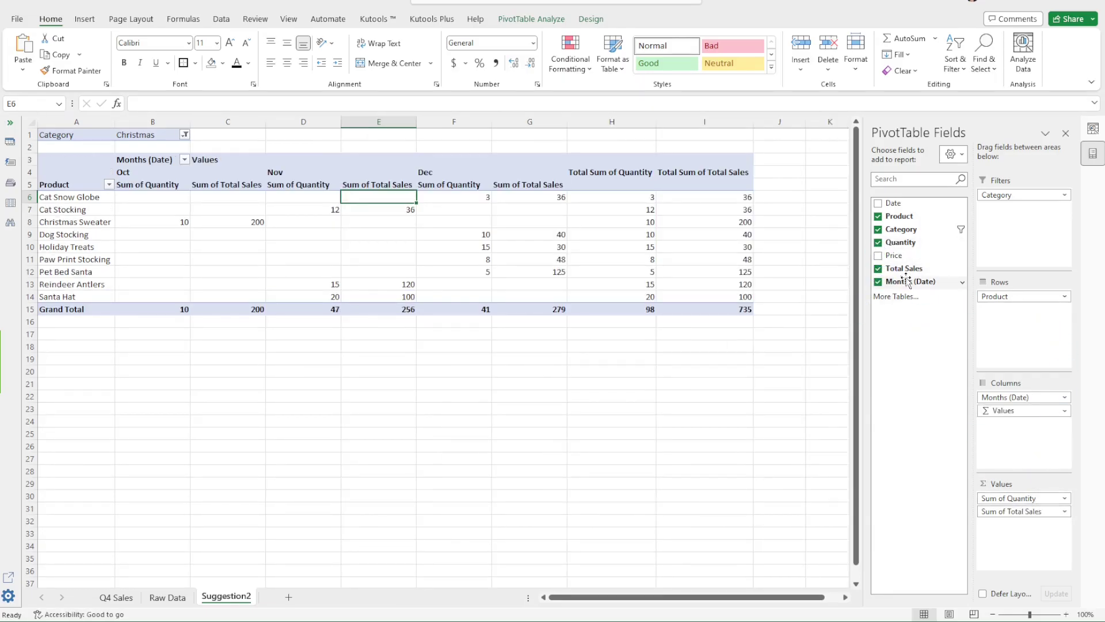
click(878, 243)
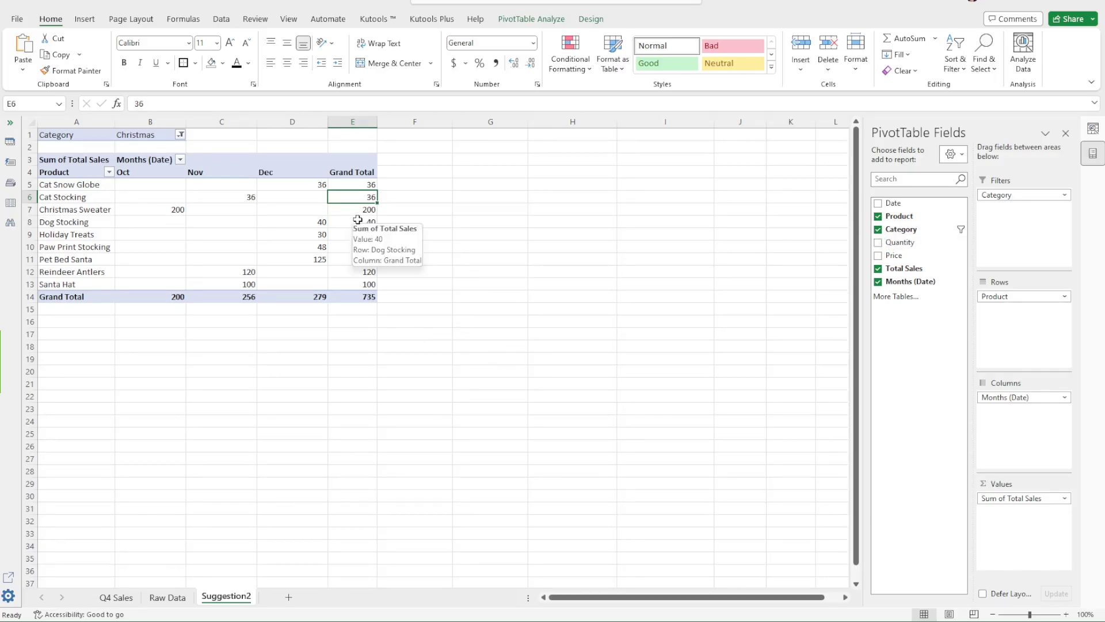
Apply the Accounting number format to the pivot's sales values
click(359, 222)
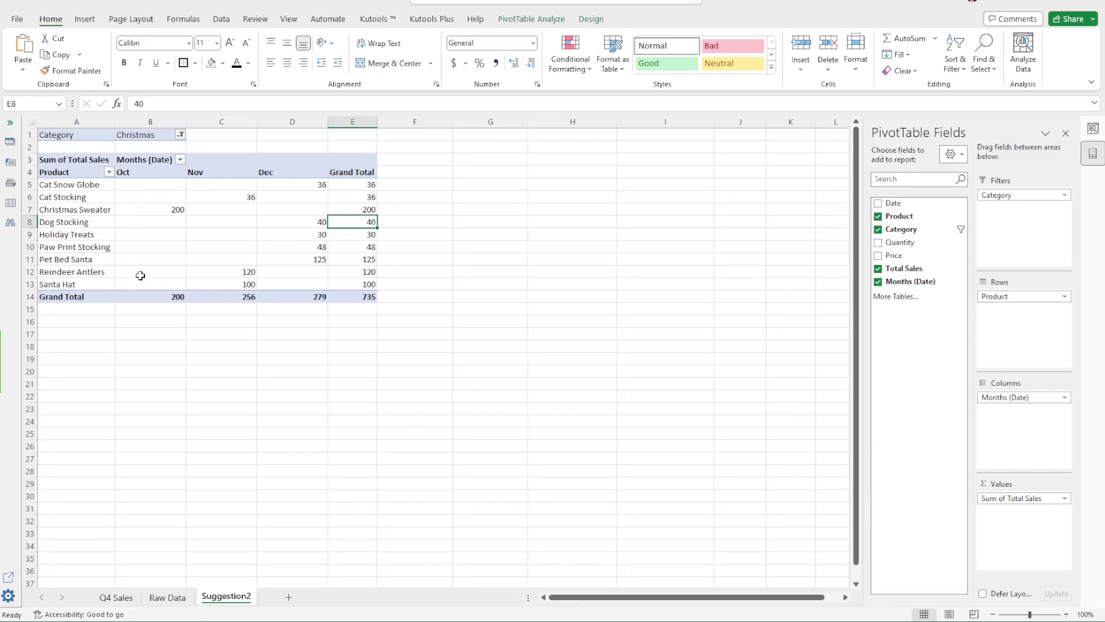
click(354, 212)
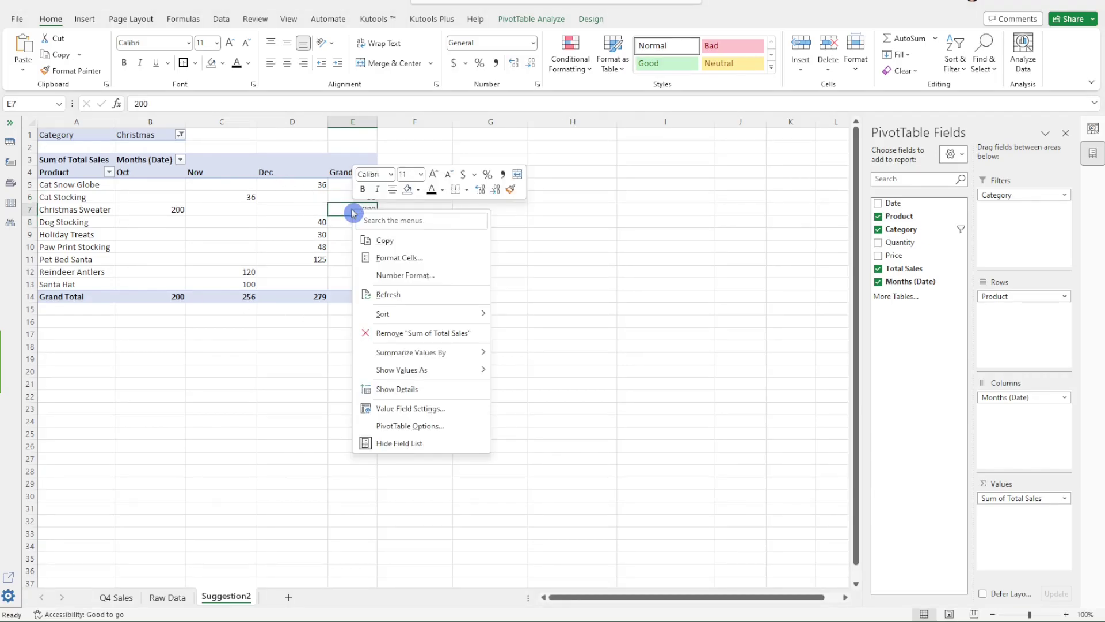
click(444, 276)
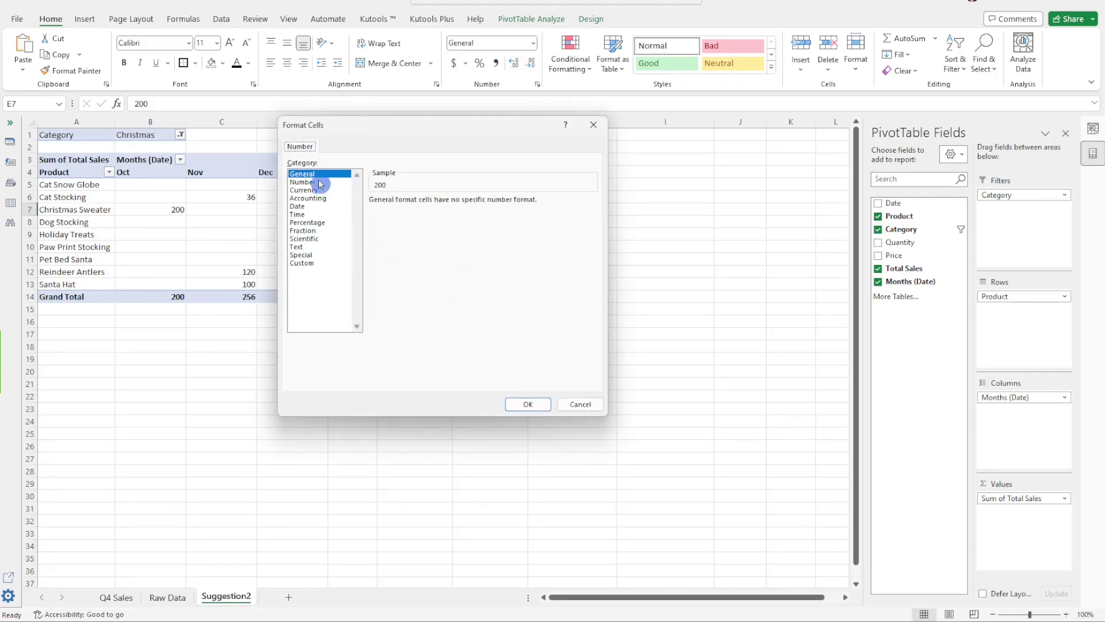
click(317, 199)
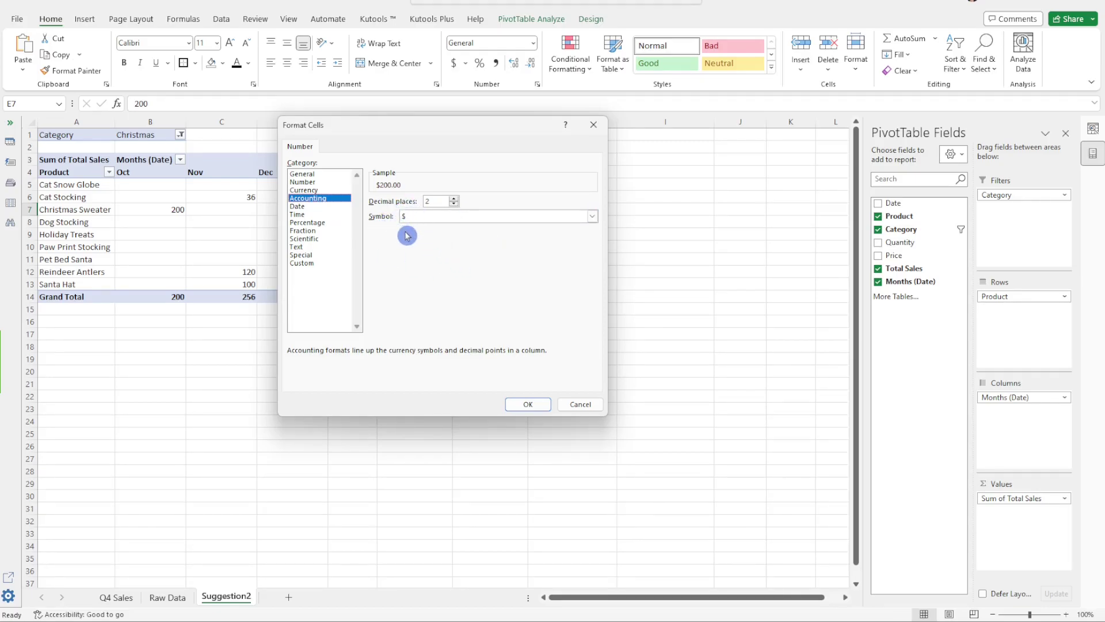
click(528, 405)
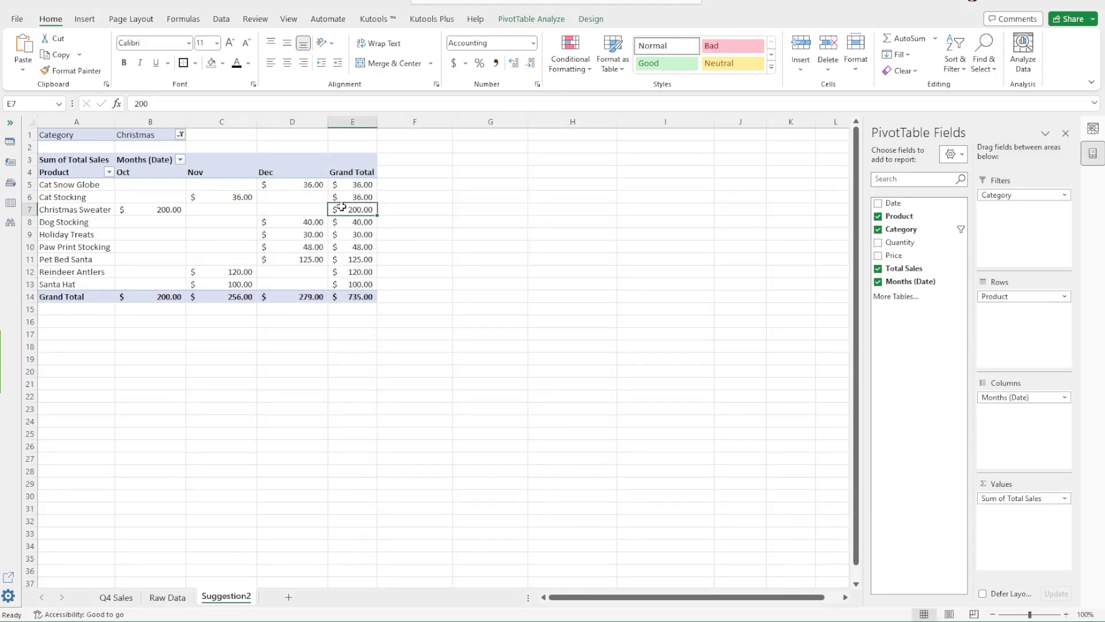
Show sales as % of Grand Total: Oct 27.21%, Nov 34.83%, Dec 37.96%
right_click(341, 211)
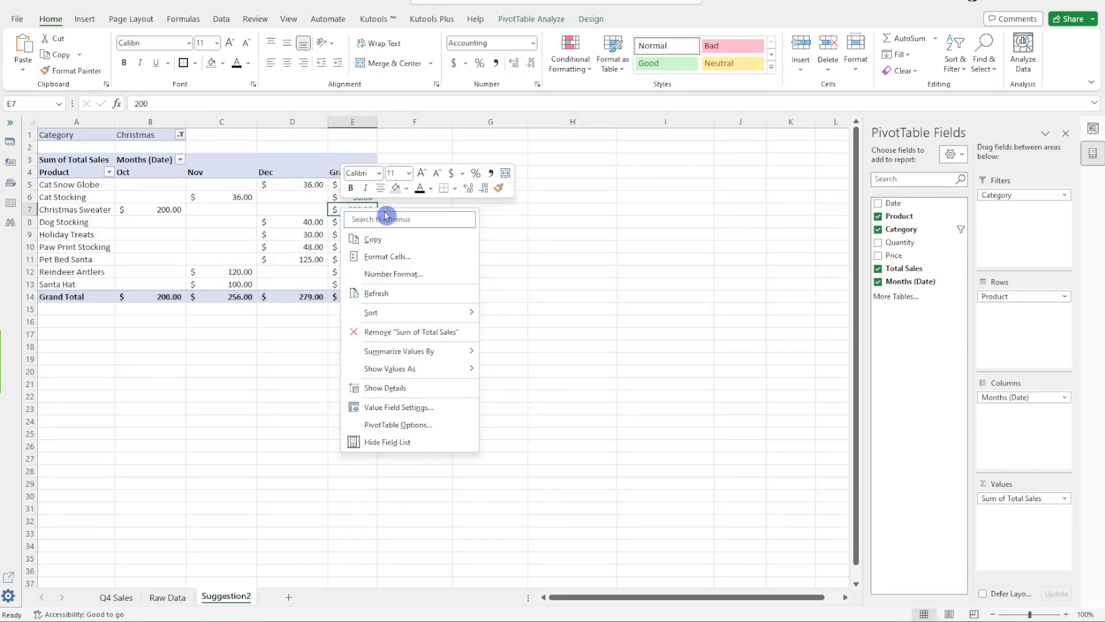
mouse_move(414, 374)
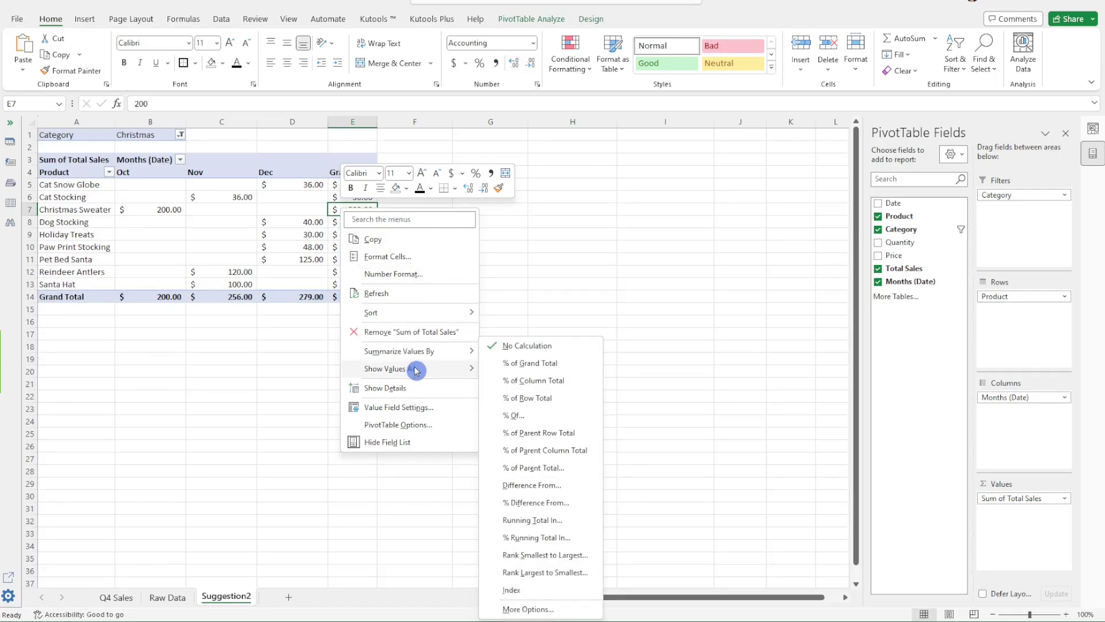
click(572, 365)
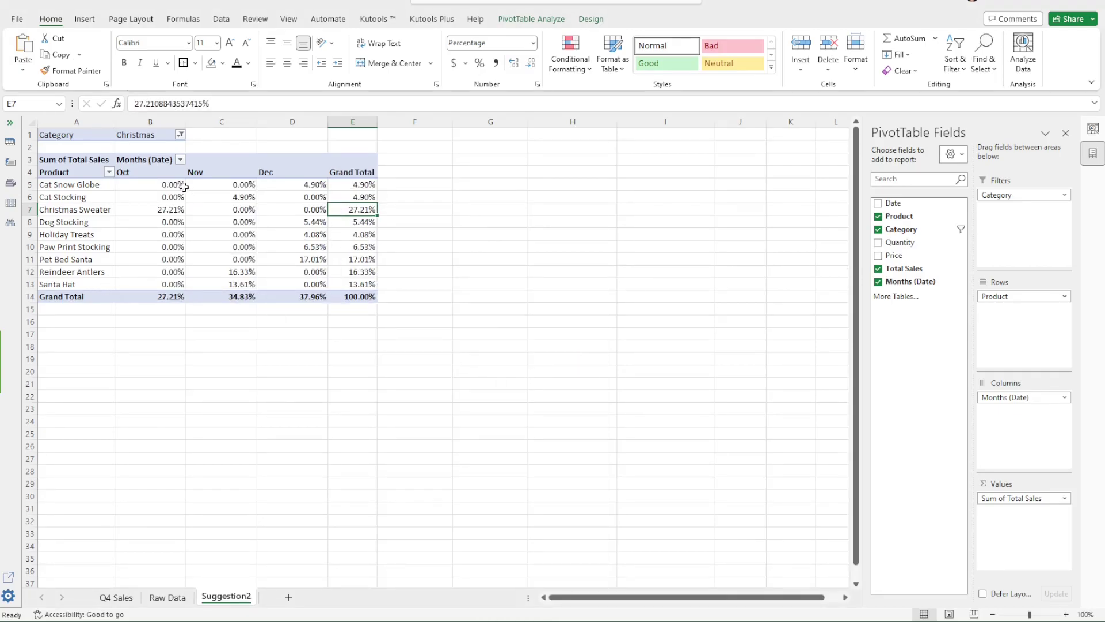
click(141, 297)
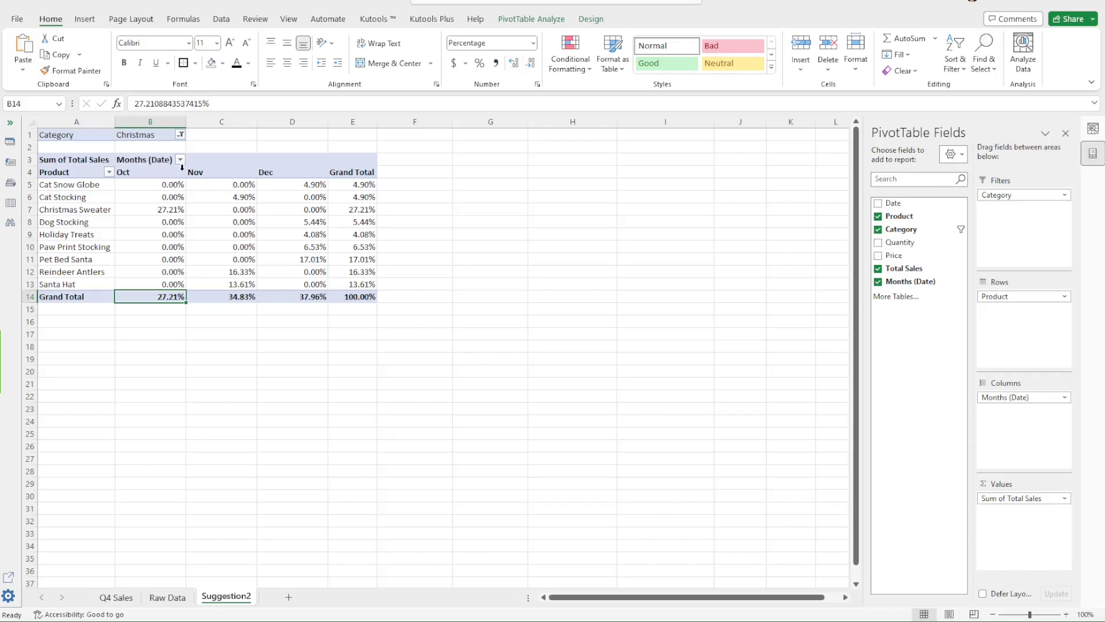
click(149, 158)
Filter the Months field to Dec only, leaving five Christmas products listed
click(181, 160)
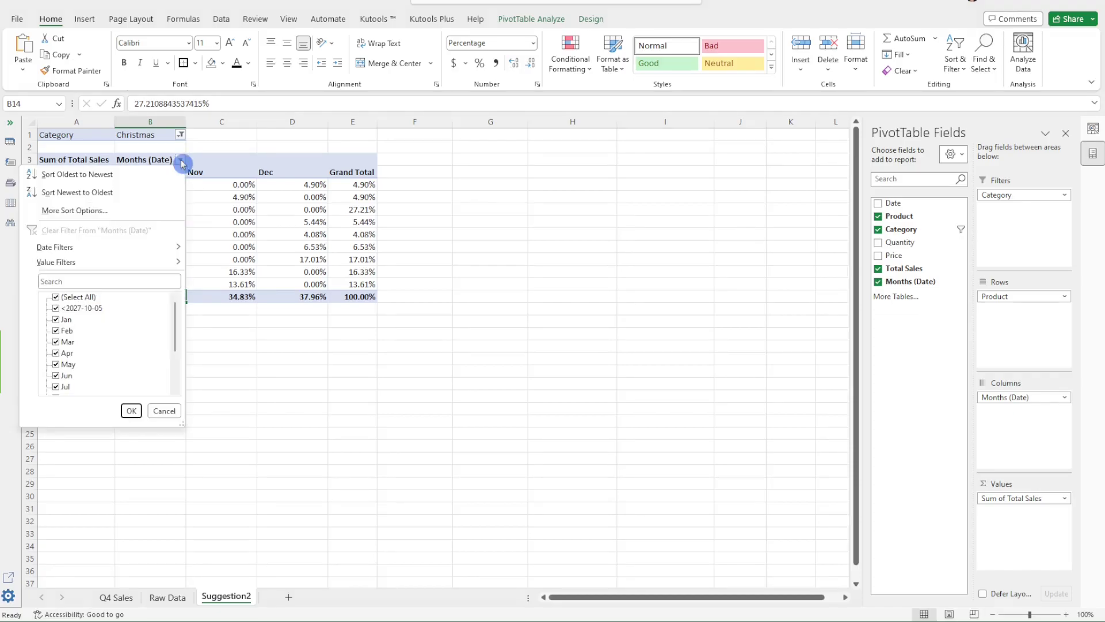
click(58, 296)
scroll(64, 311, down, 2)
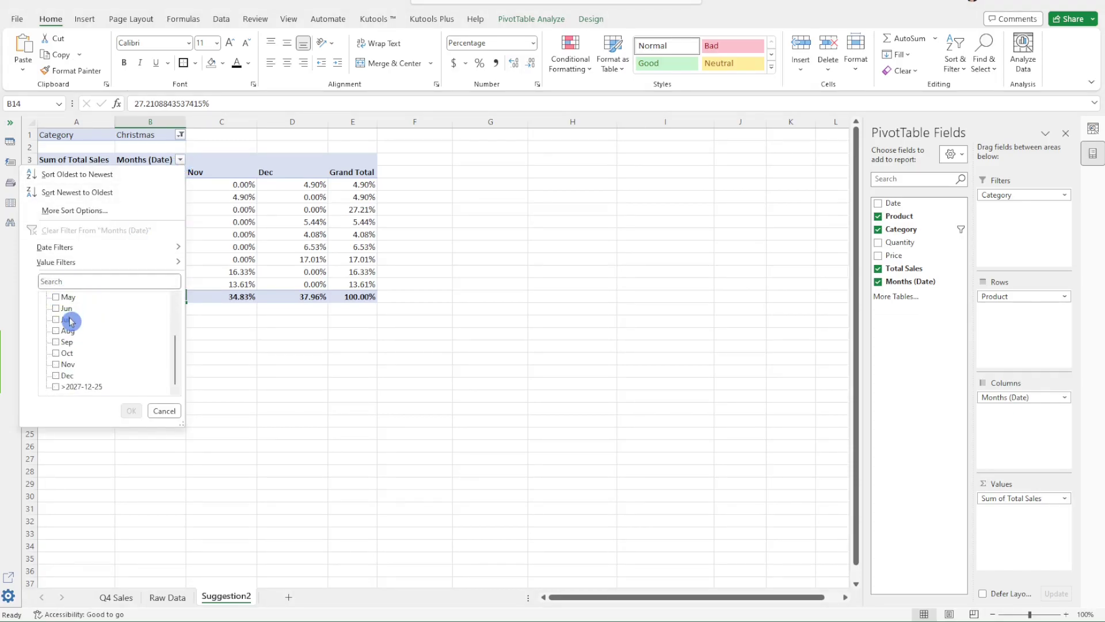
click(57, 376)
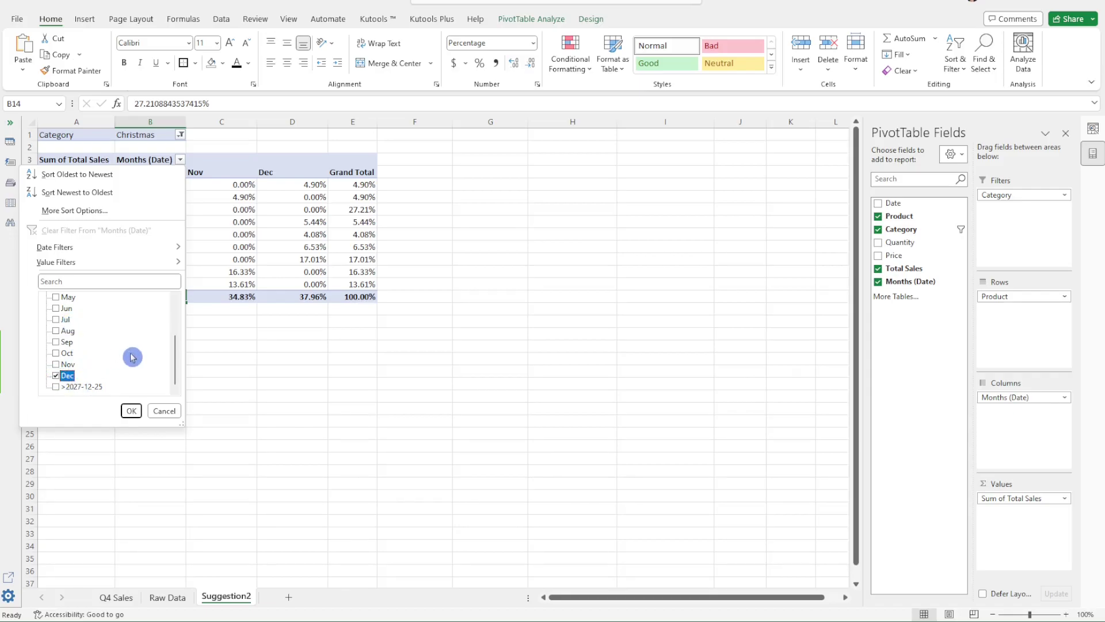
click(133, 410)
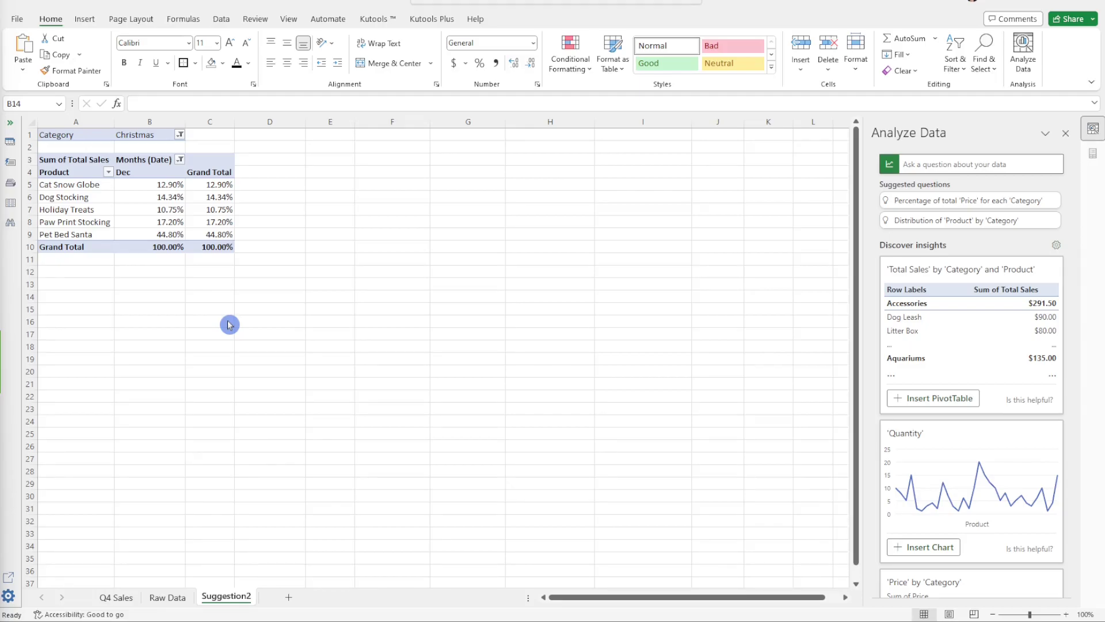
Clear the month filter and remove Category from the pivot fields
click(179, 160)
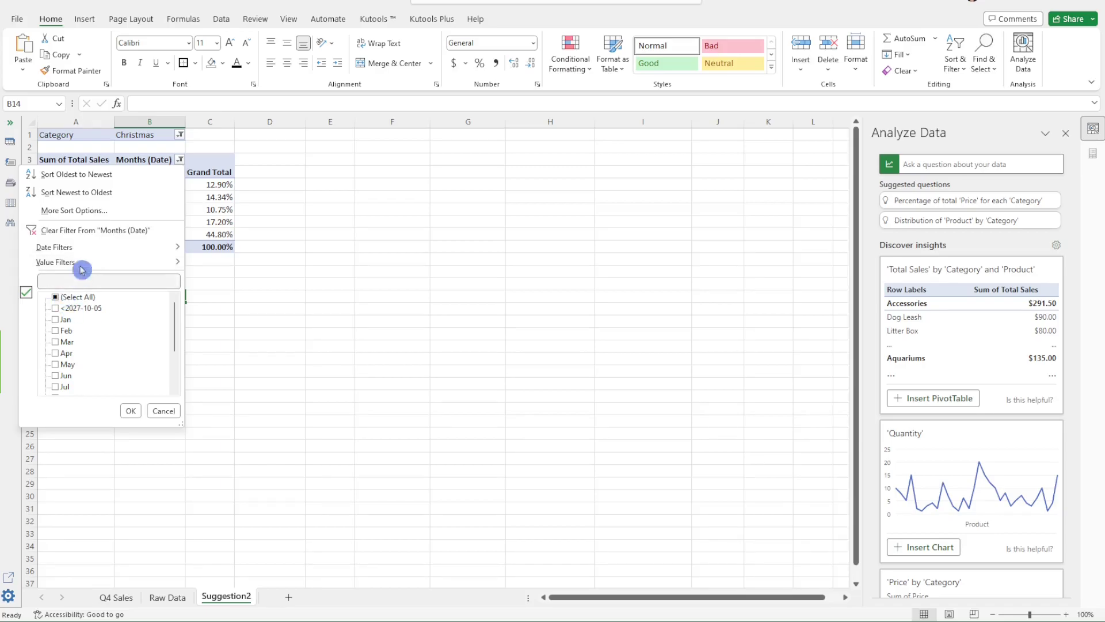
click(91, 230)
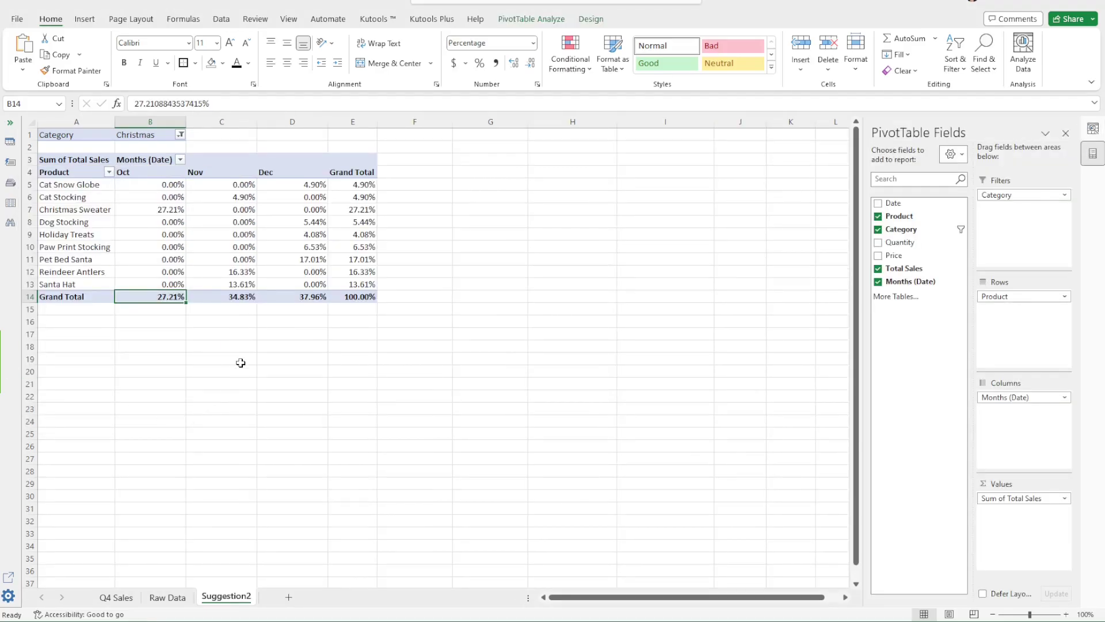
click(879, 230)
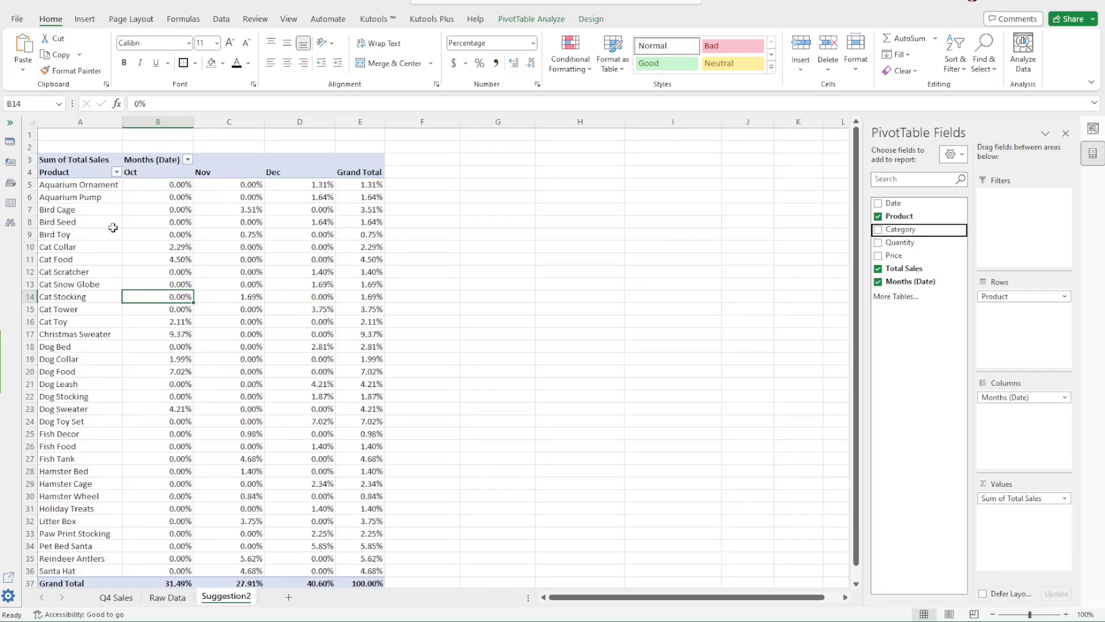
scroll(142, 190, down, 3)
scroll(146, 255, up, 1)
scroll(146, 284, up, 1)
scroll(146, 284, up, 1)
Show sales with No Calculation as dollar amounts, totalling $2,135.50
right_click(355, 211)
mouse_move(469, 373)
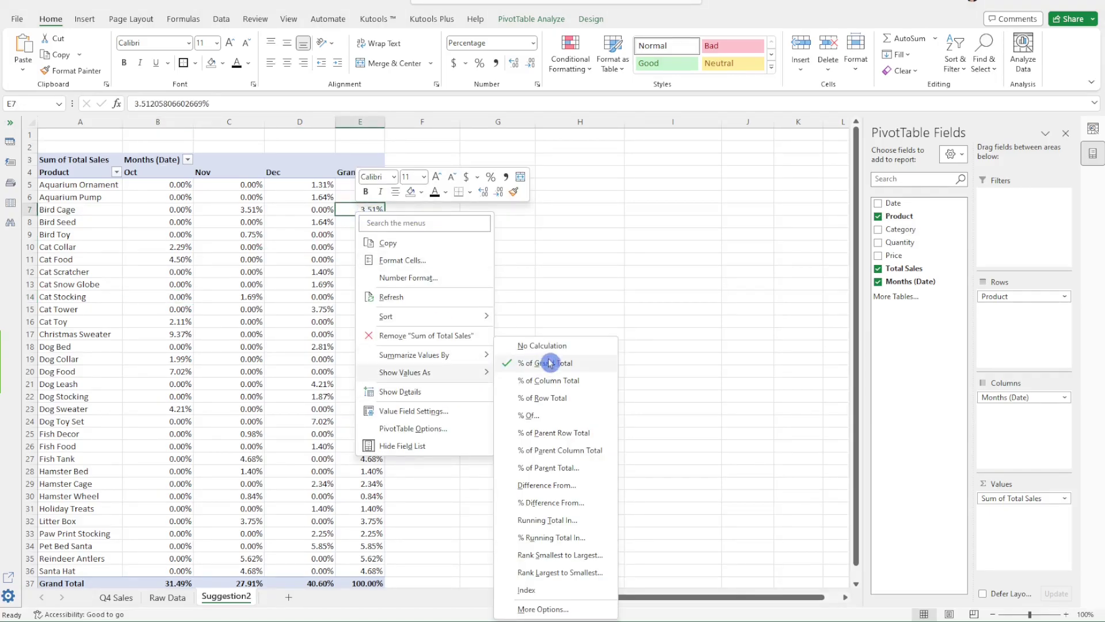
click(579, 348)
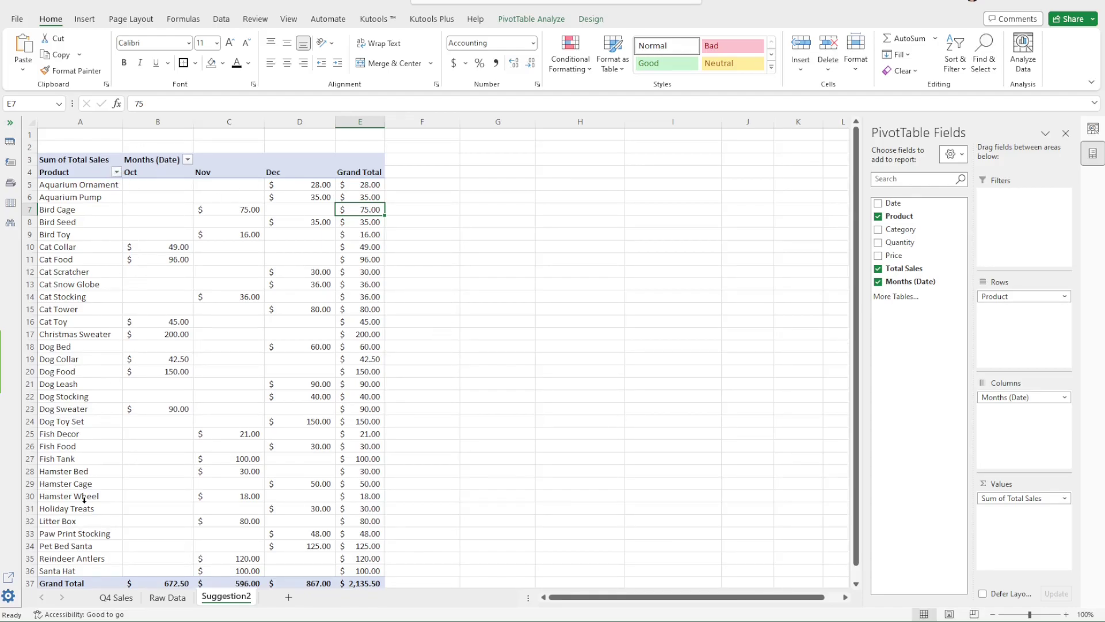
scroll(184, 510, down, 1)
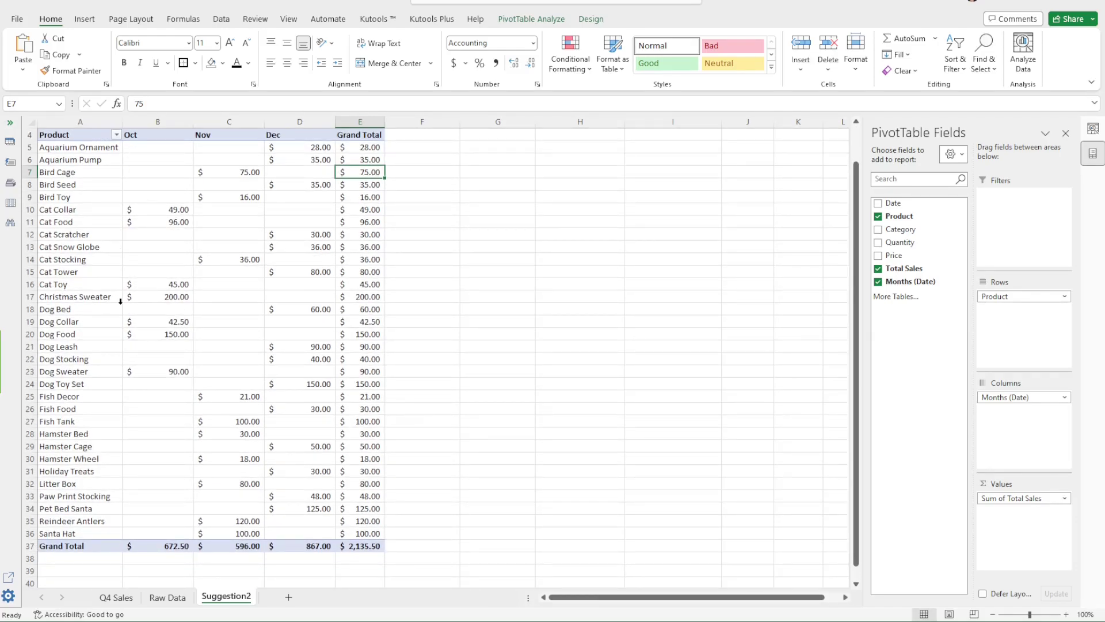
click(879, 231)
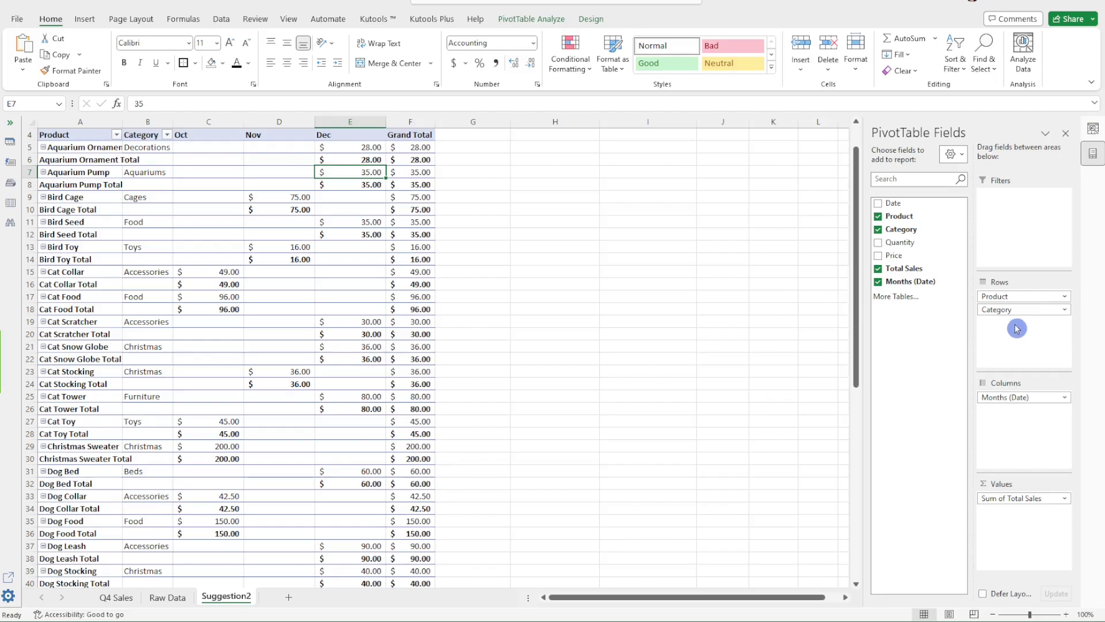
click(999, 338)
drag(1008, 309, 1016, 296)
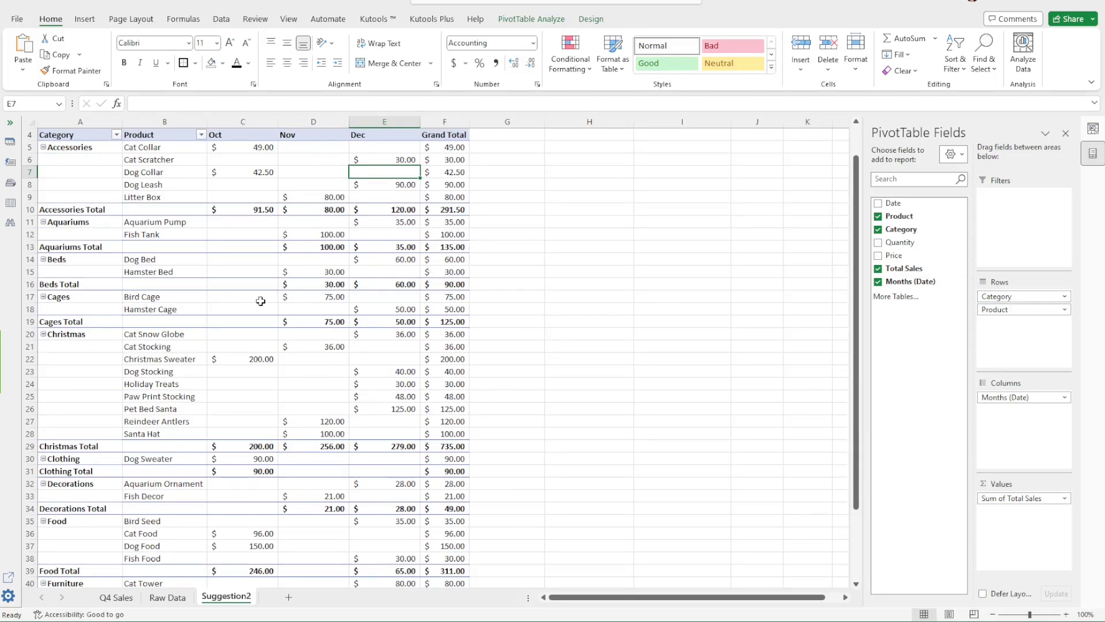
mouse_move(261, 301)
scroll(460, 458, down, 5)
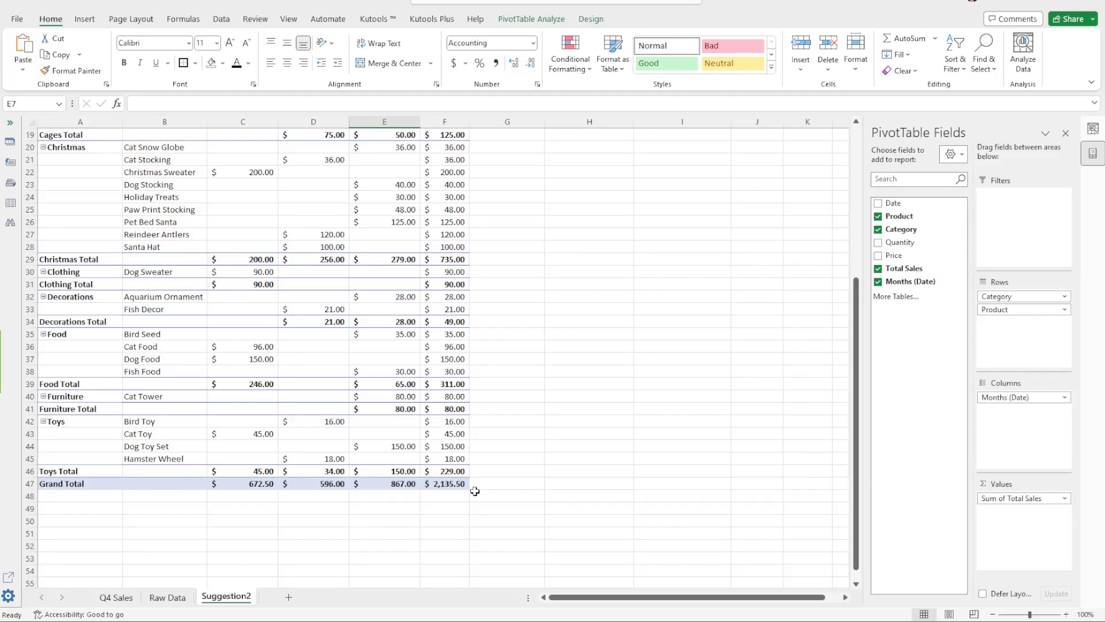
scroll(475, 490, up, 6)
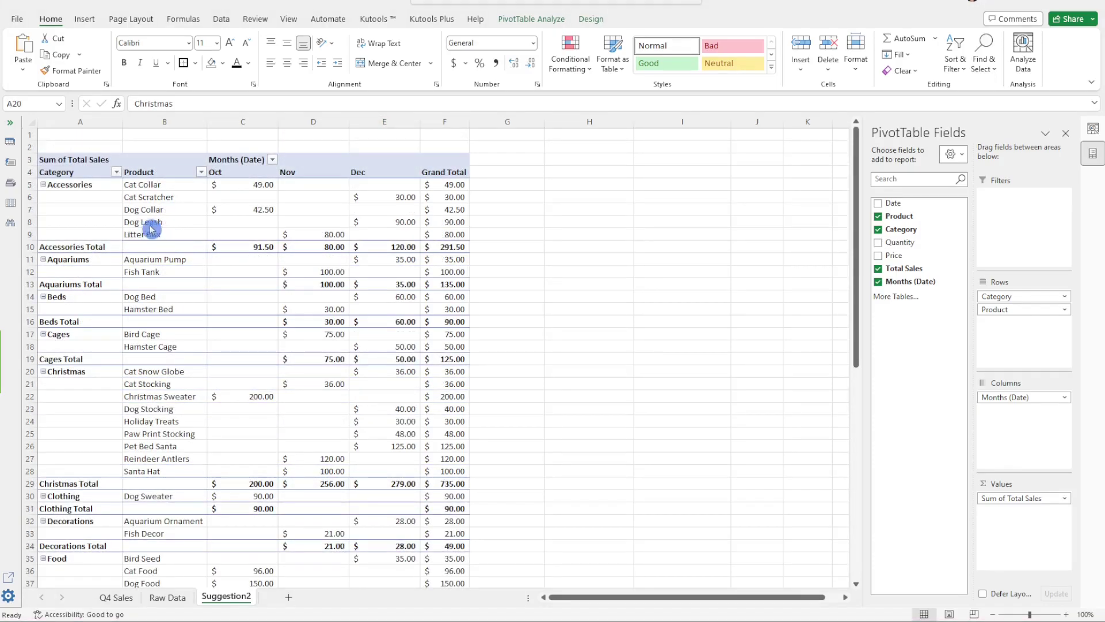
Move the Christmas category to the beginning of the pivot, above Accessories
click(117, 172)
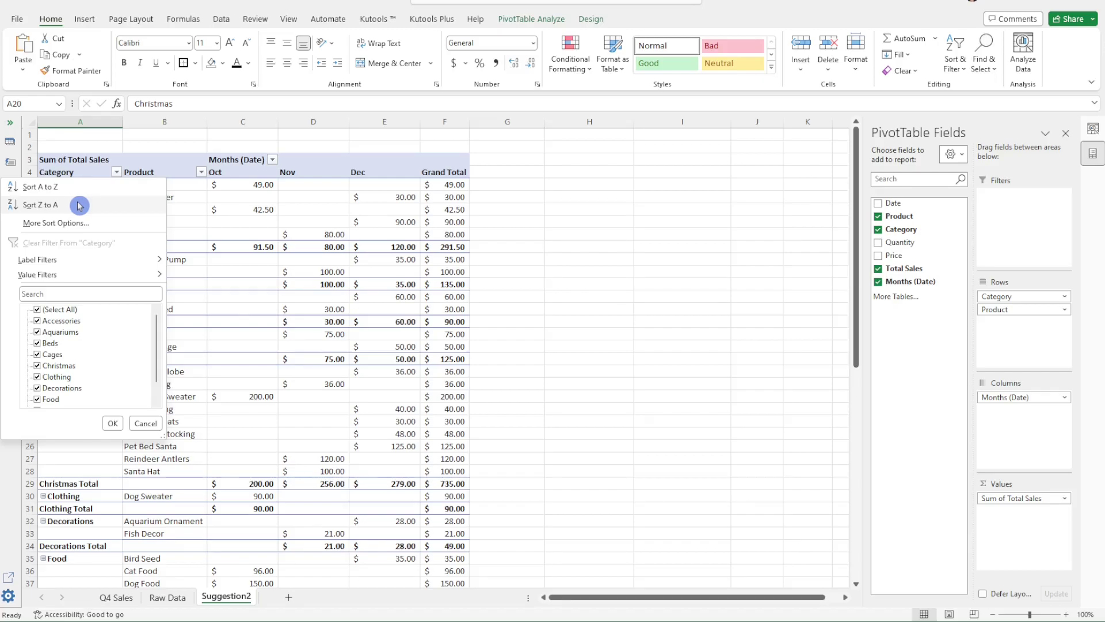
mouse_move(80, 262)
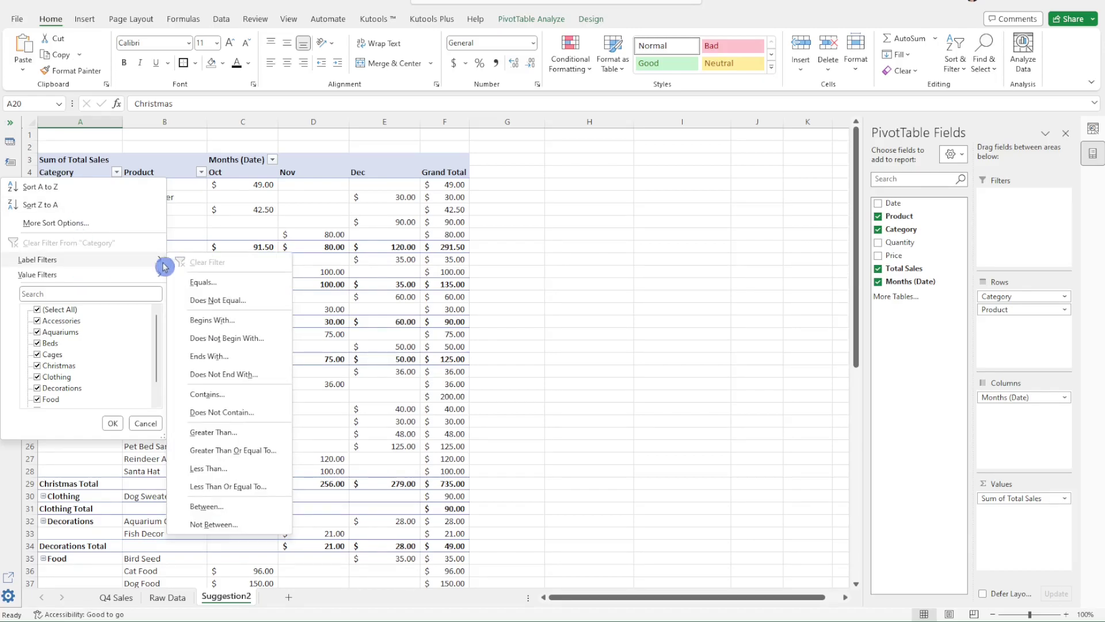
click(147, 423)
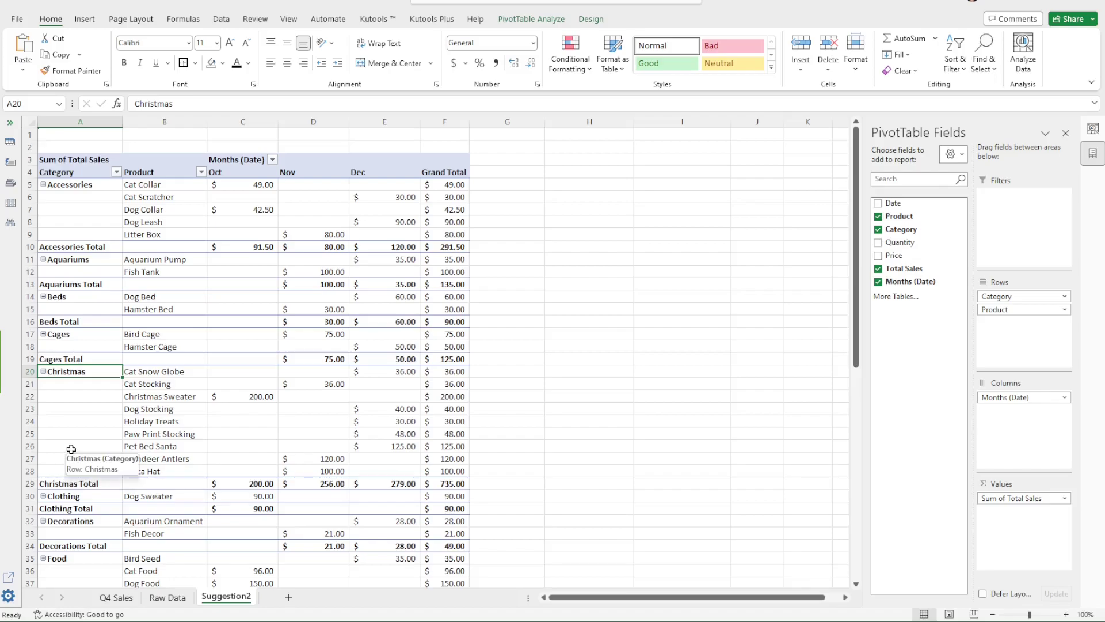
right_click(100, 371)
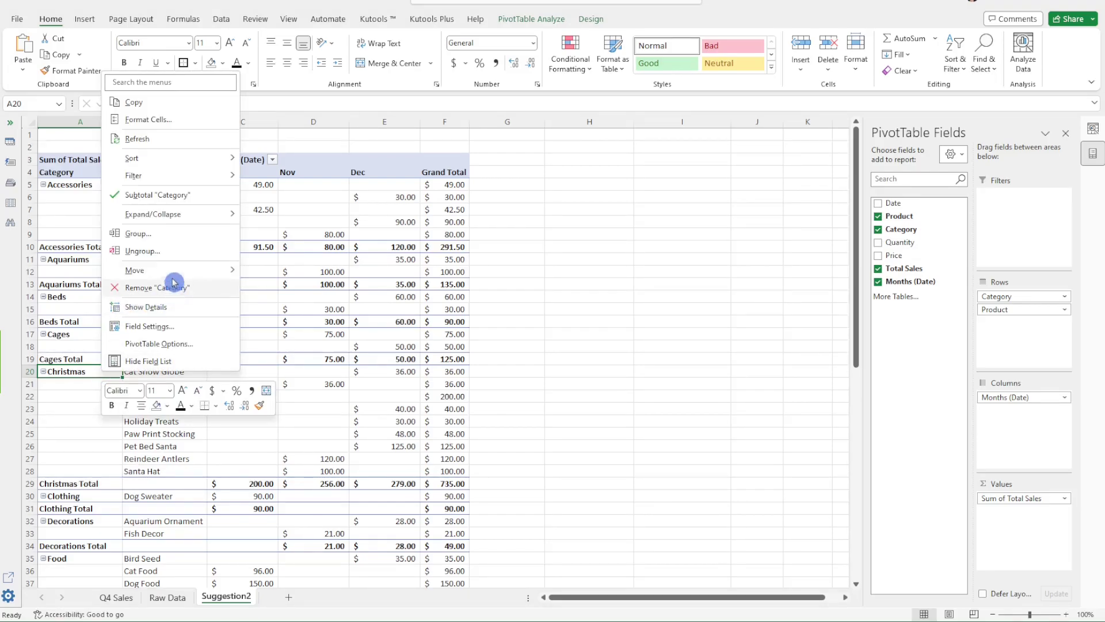
mouse_move(138, 270)
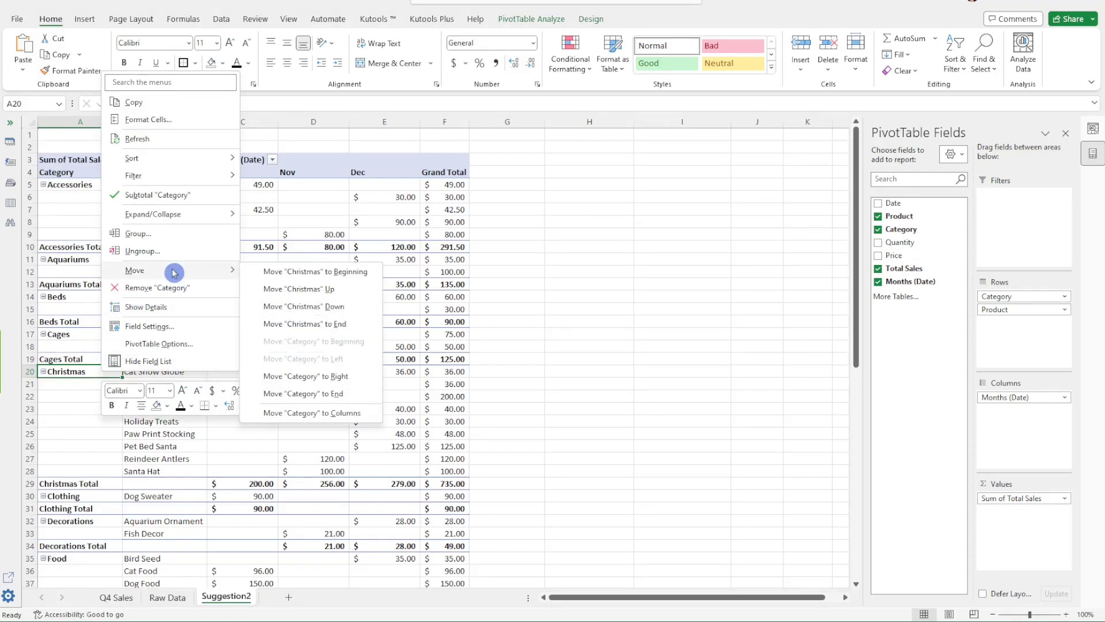
click(347, 275)
click(577, 406)
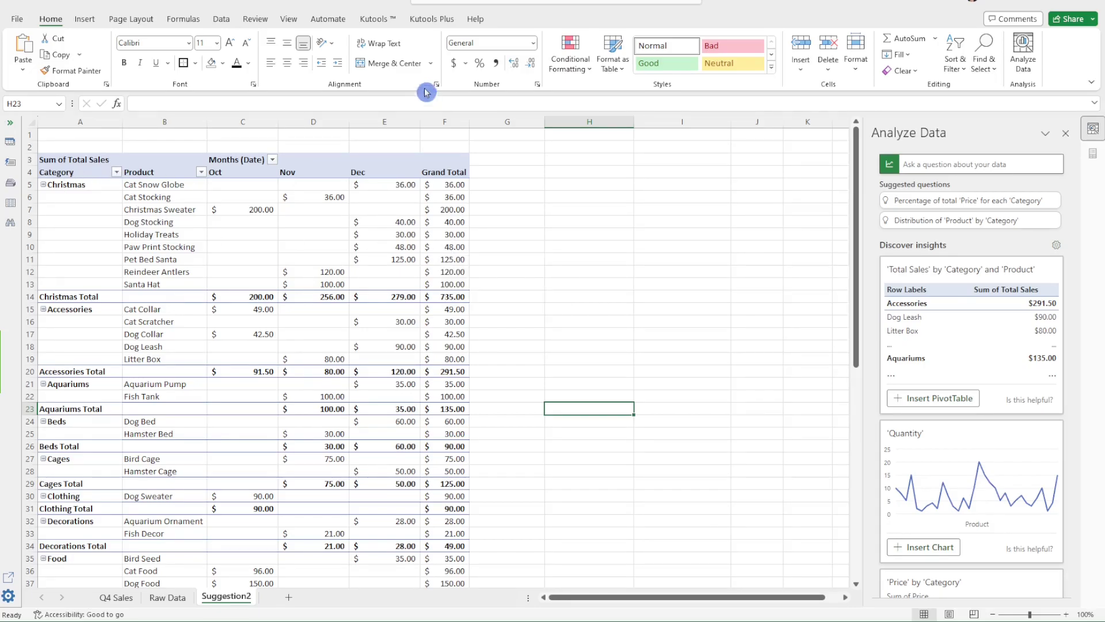
Select the Christmas Total and Grand Total rows of the pivot
scroll(208, 235, down, 2)
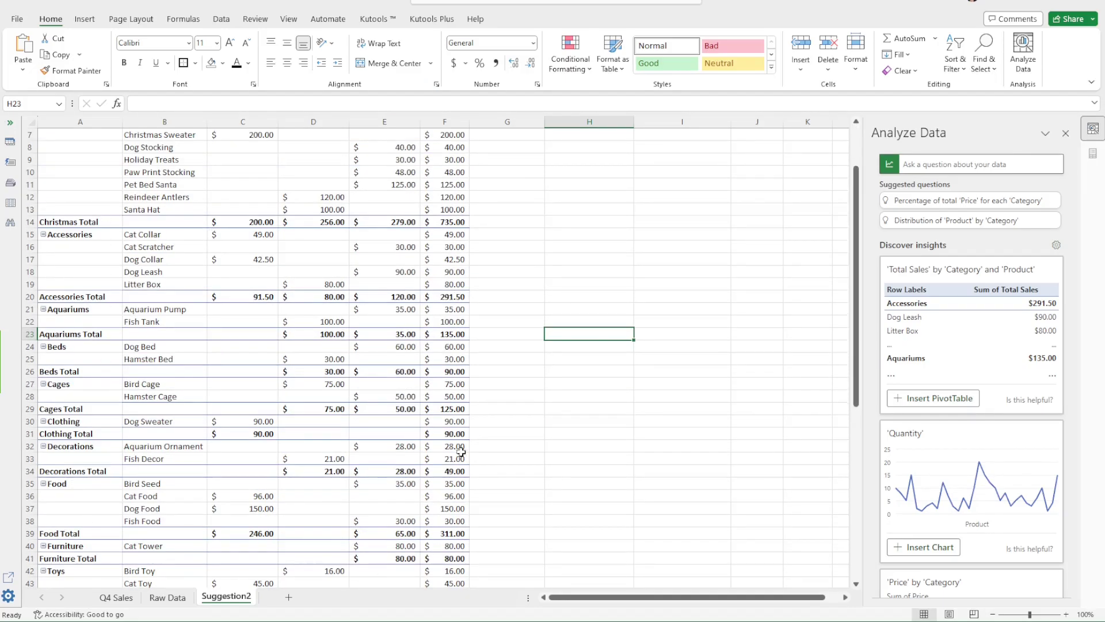
click(199, 598)
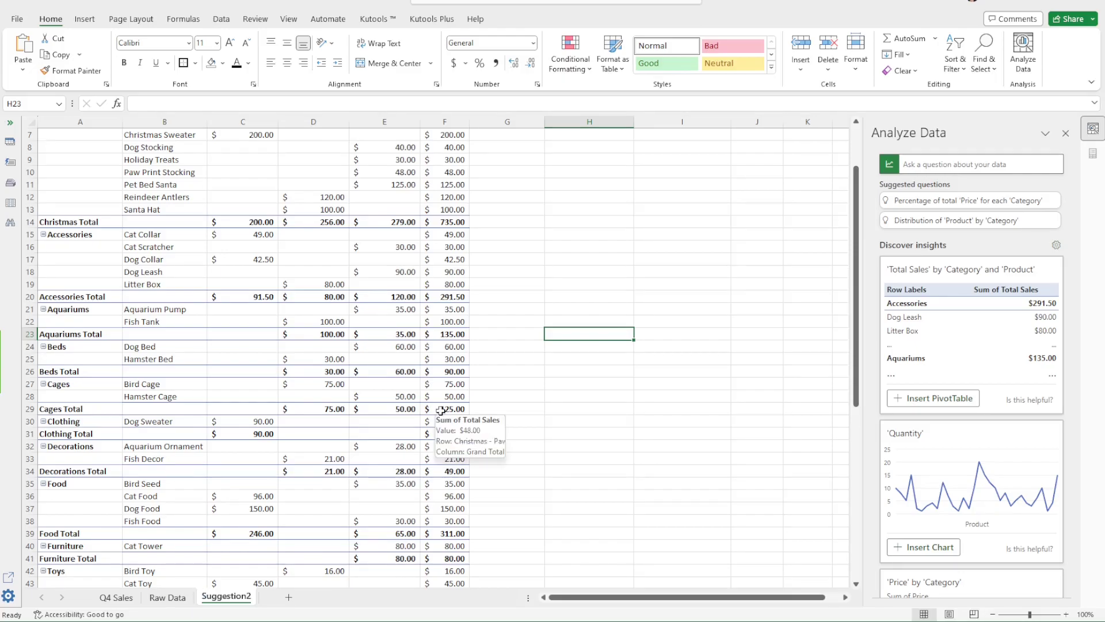
scroll(397, 449, up, 2)
click(375, 310)
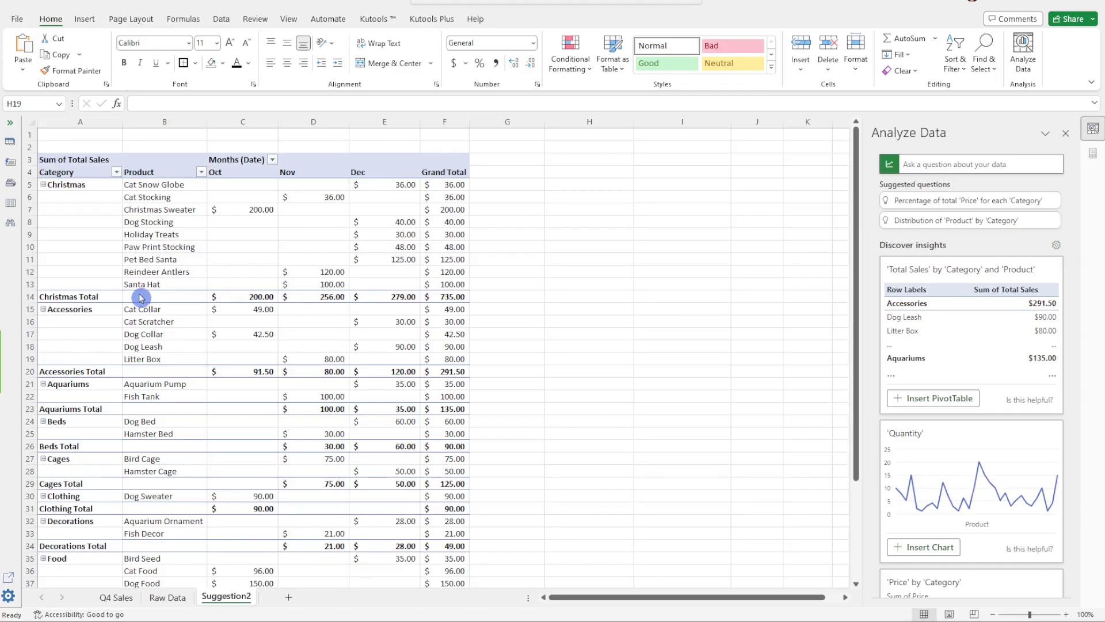
drag(118, 297, 403, 297)
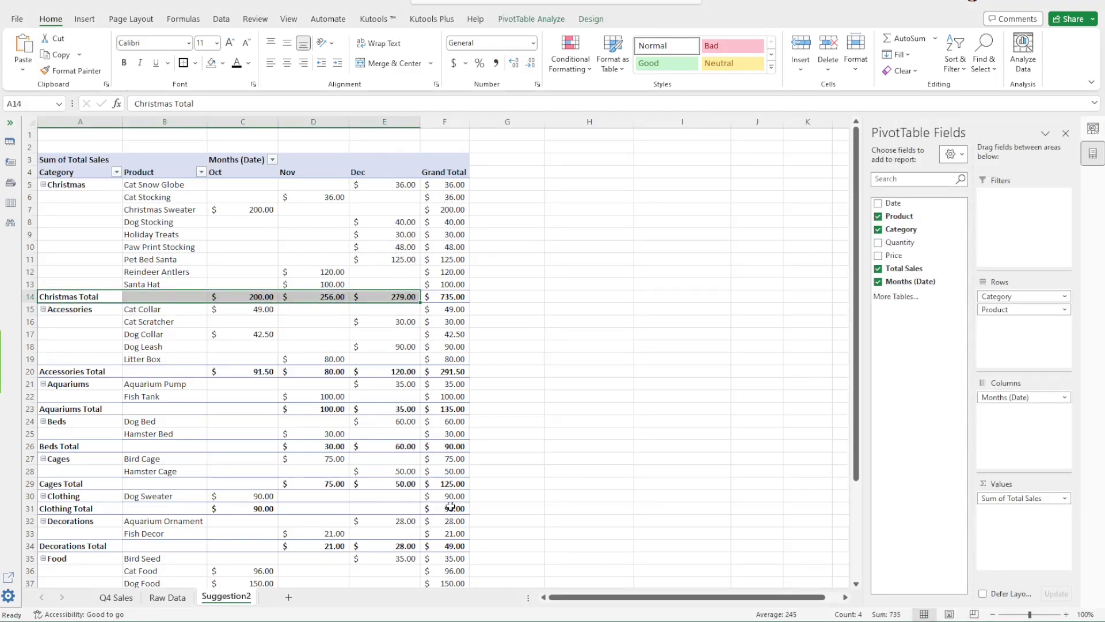
scroll(453, 521, down, 3)
scroll(467, 514, down, 3)
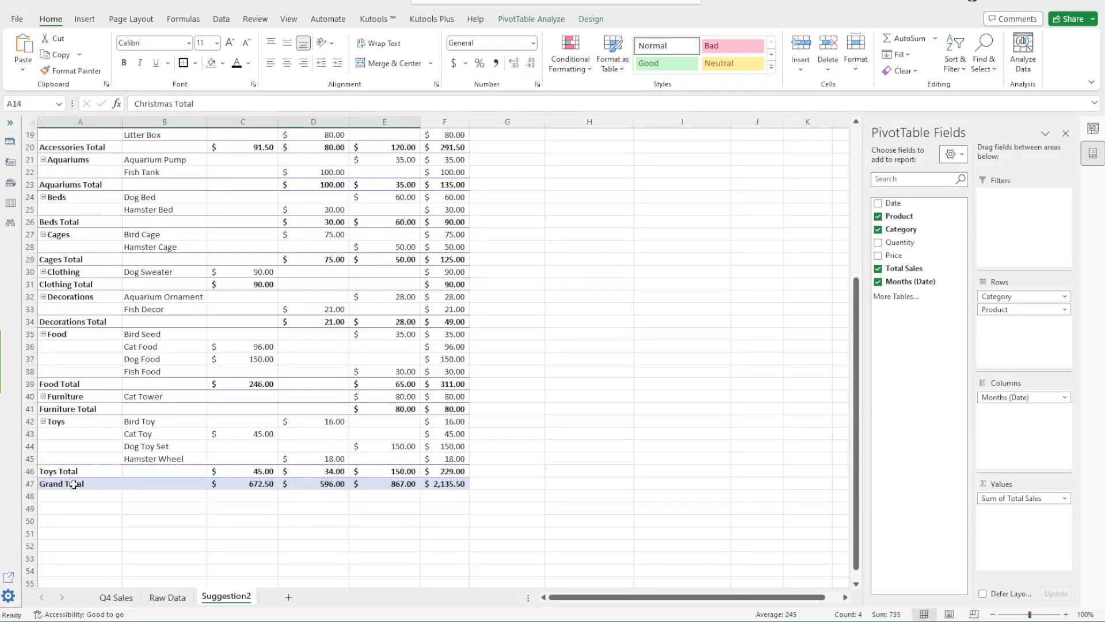
drag(74, 484, 443, 484)
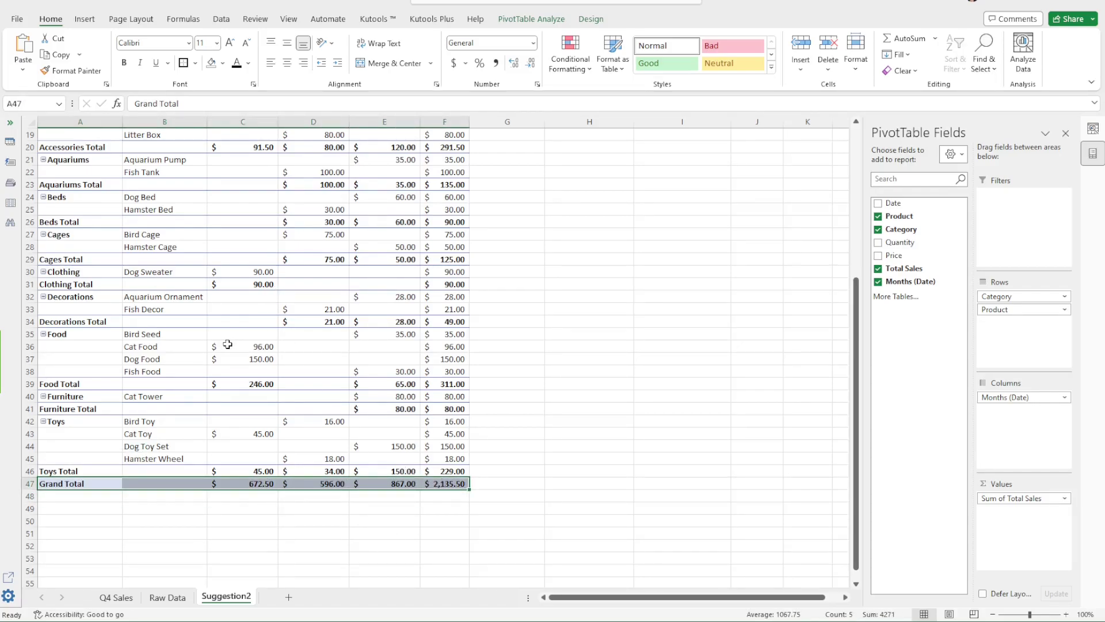
Turn off Category subtotals so only the $2,135.50 Grand Total row remains
right_click(99, 323)
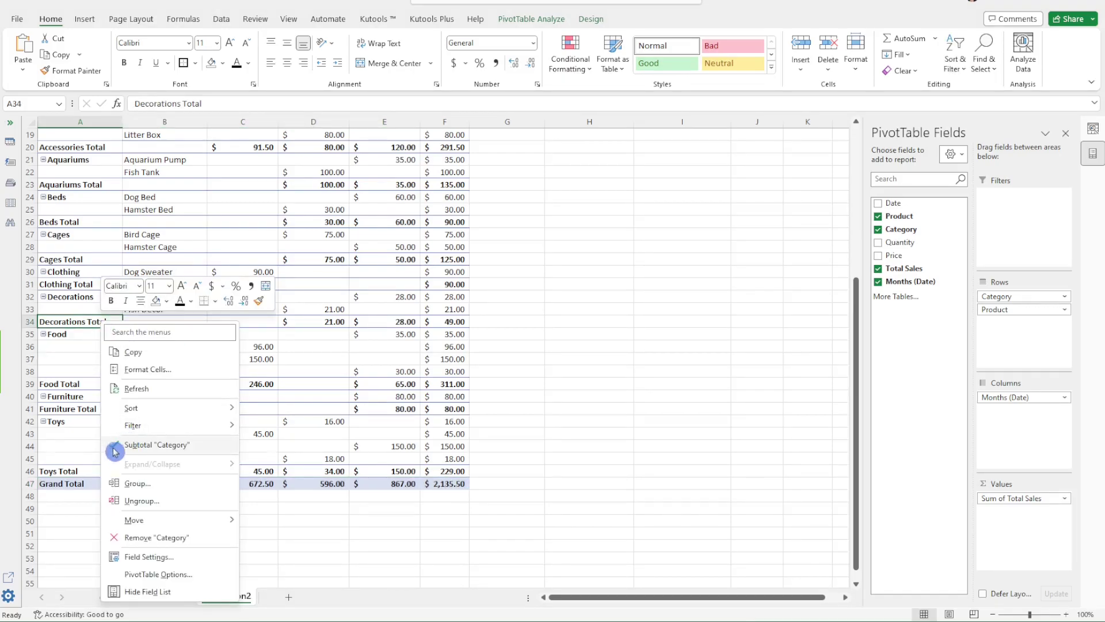
click(212, 450)
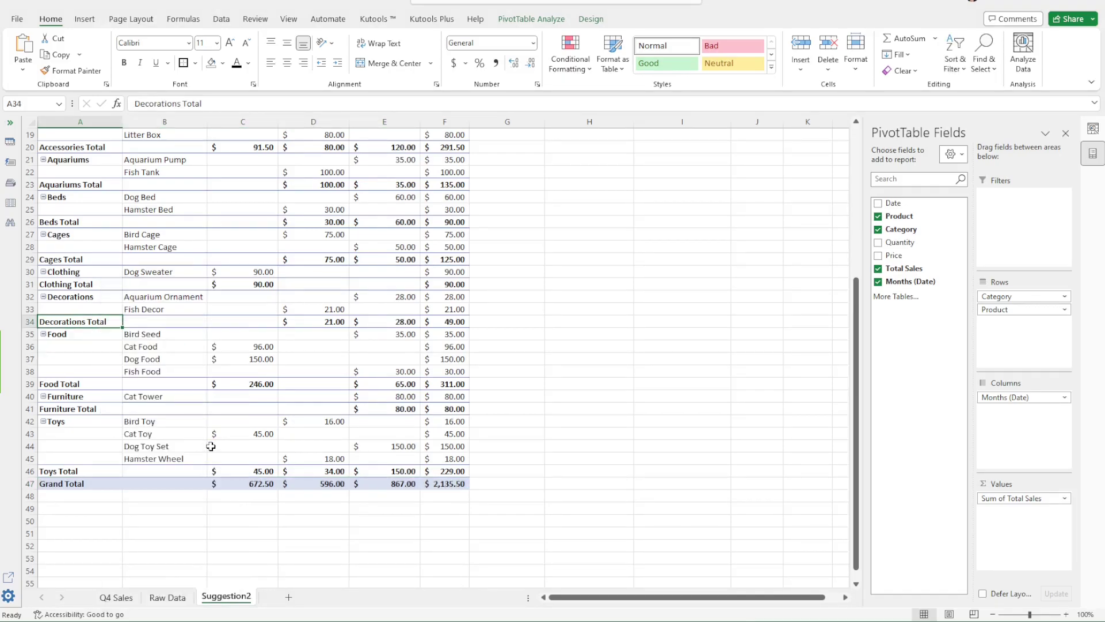
scroll(189, 507, up, 6)
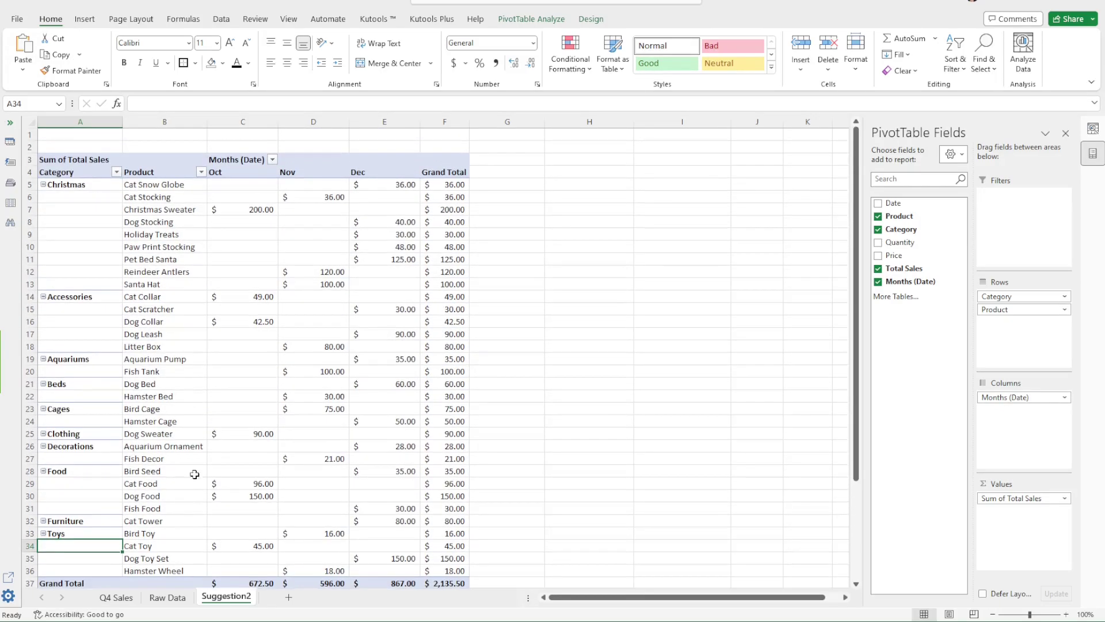
scroll(222, 453, down, 1)
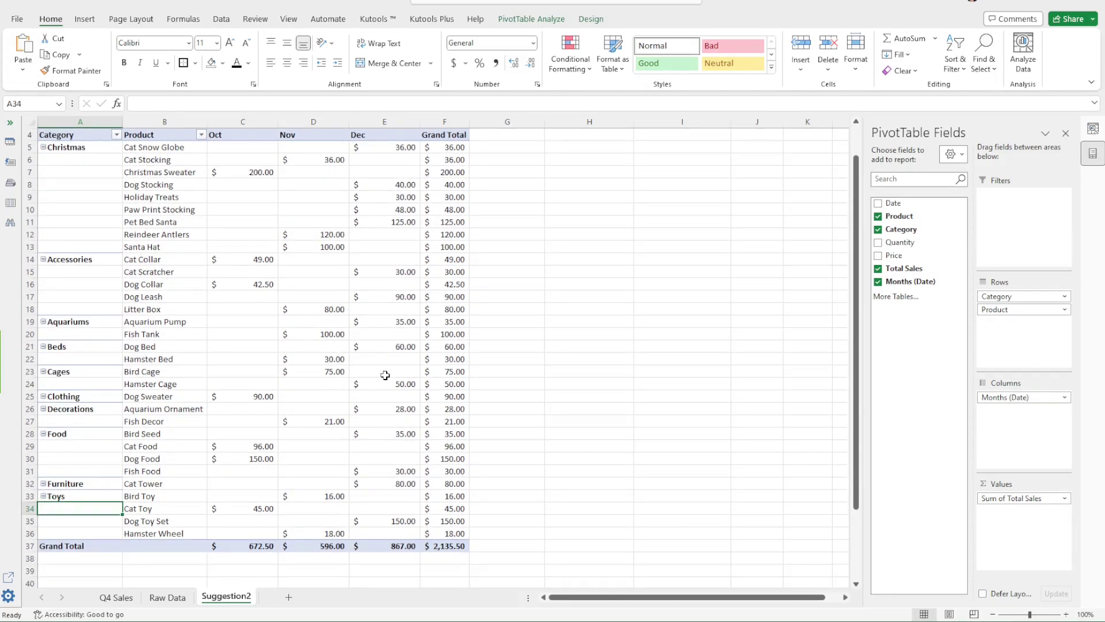
Select the pivot's data cells, excluding the Grand Total row and column
click(254, 343)
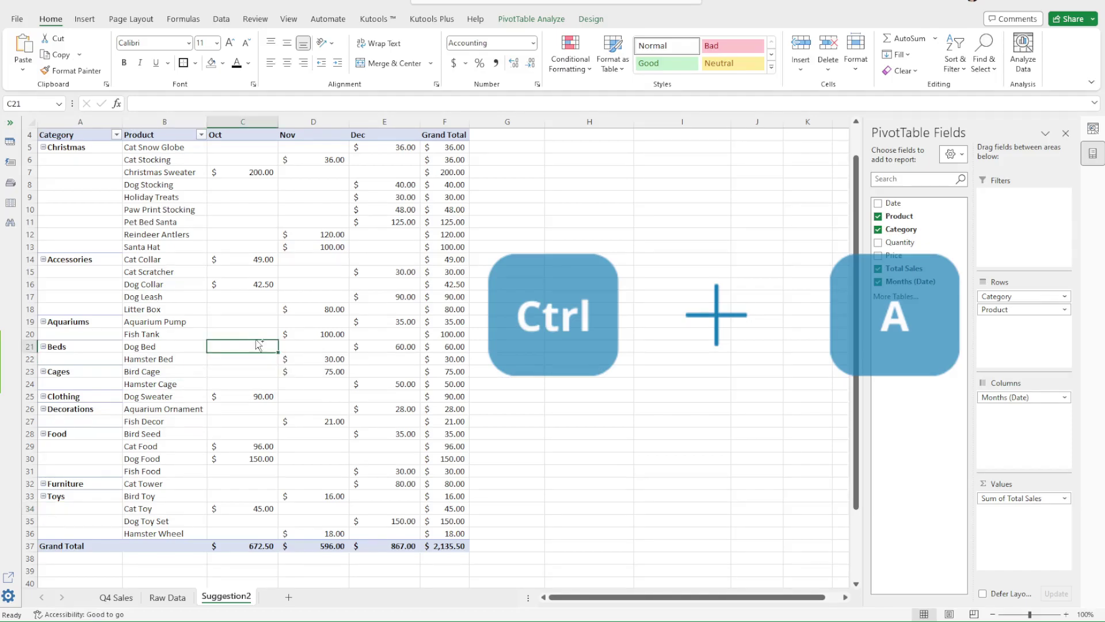
key(ctrl+a)
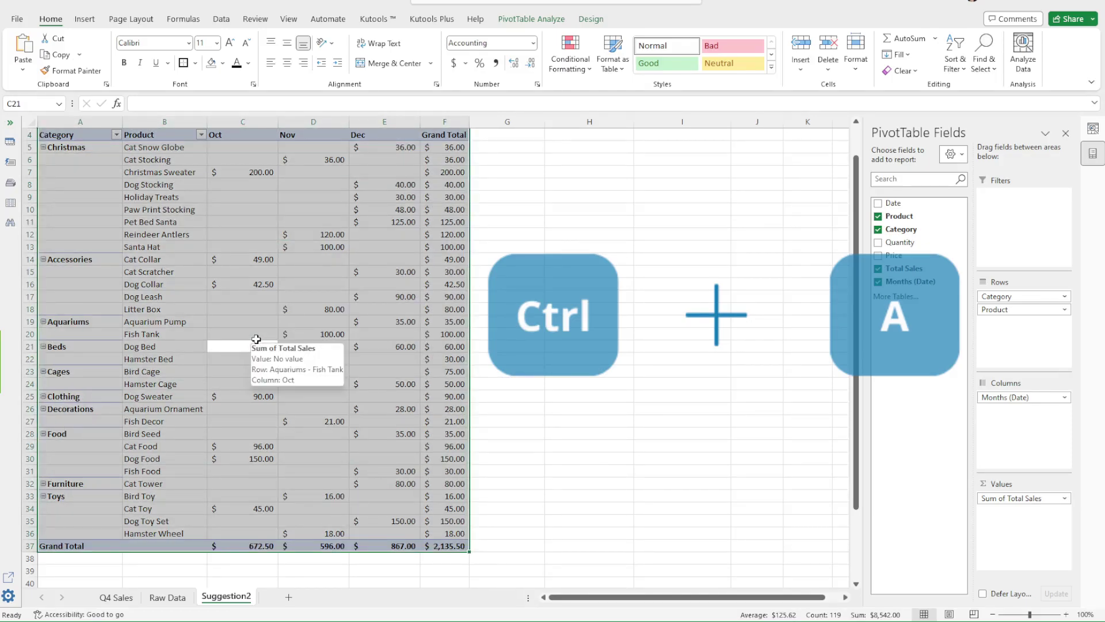
drag(61, 545, 436, 551)
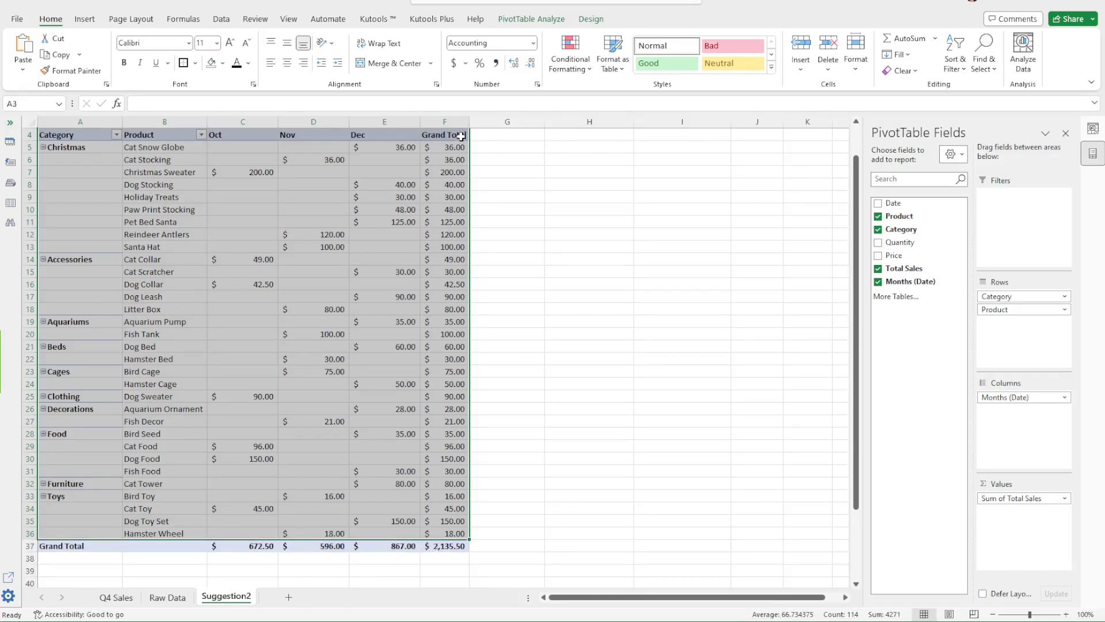
drag(460, 134, 454, 534)
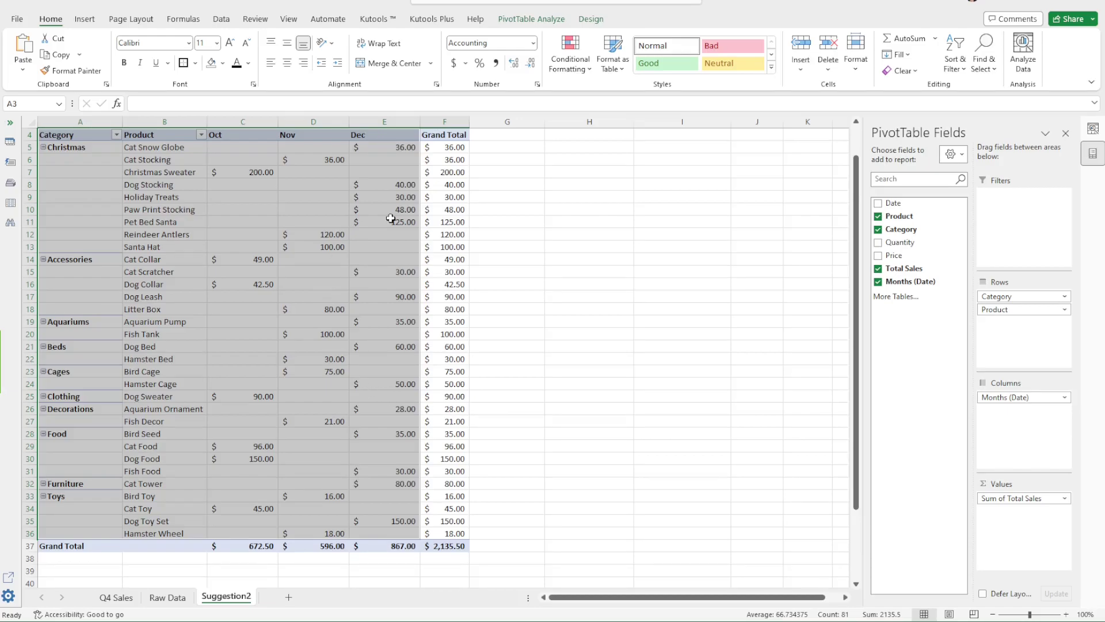
Highlight the Top 10 Items in light red fill with dark red text
click(582, 64)
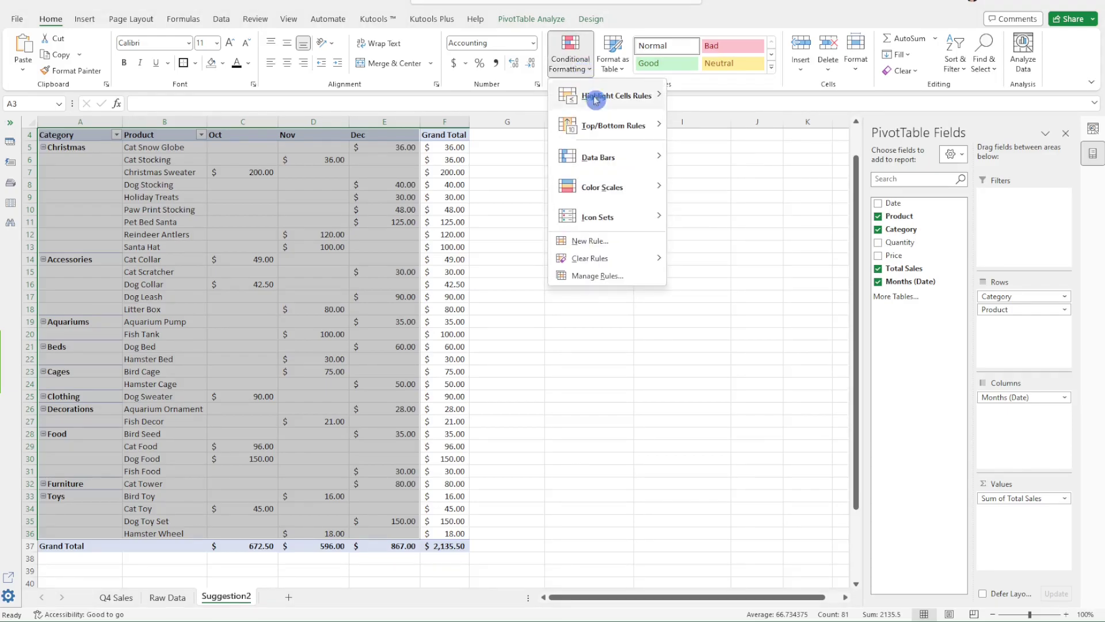
mouse_move(620, 122)
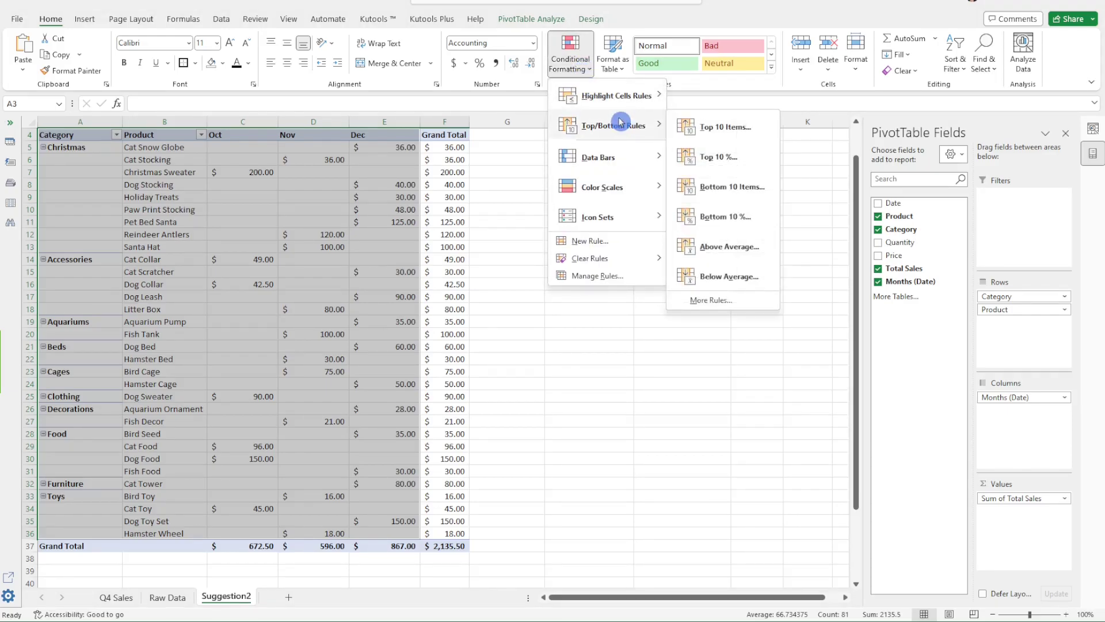
click(730, 129)
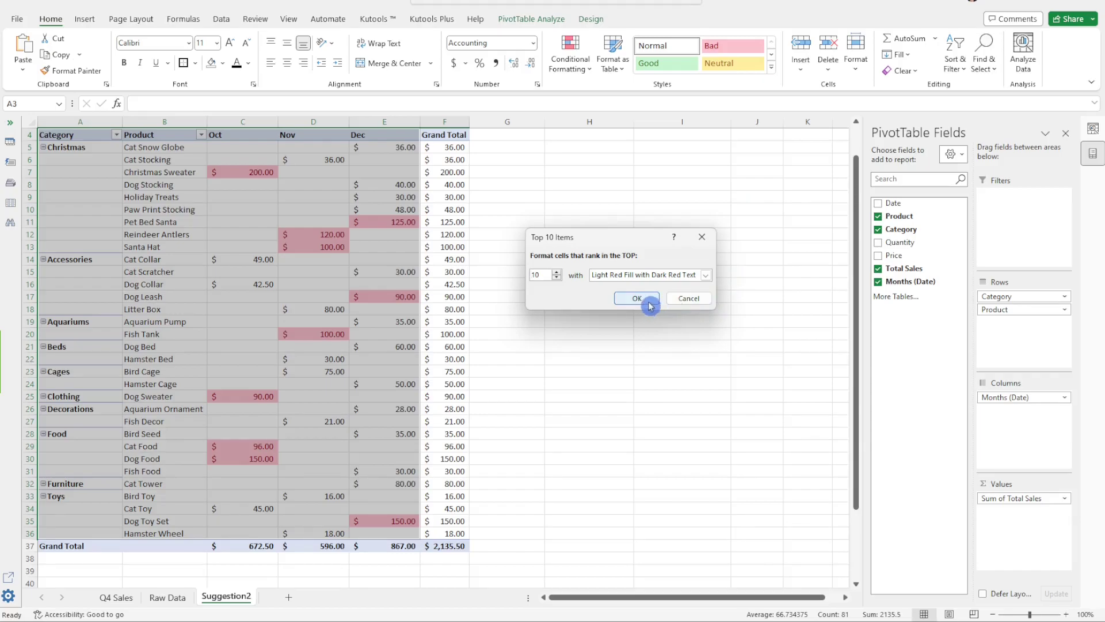
click(649, 301)
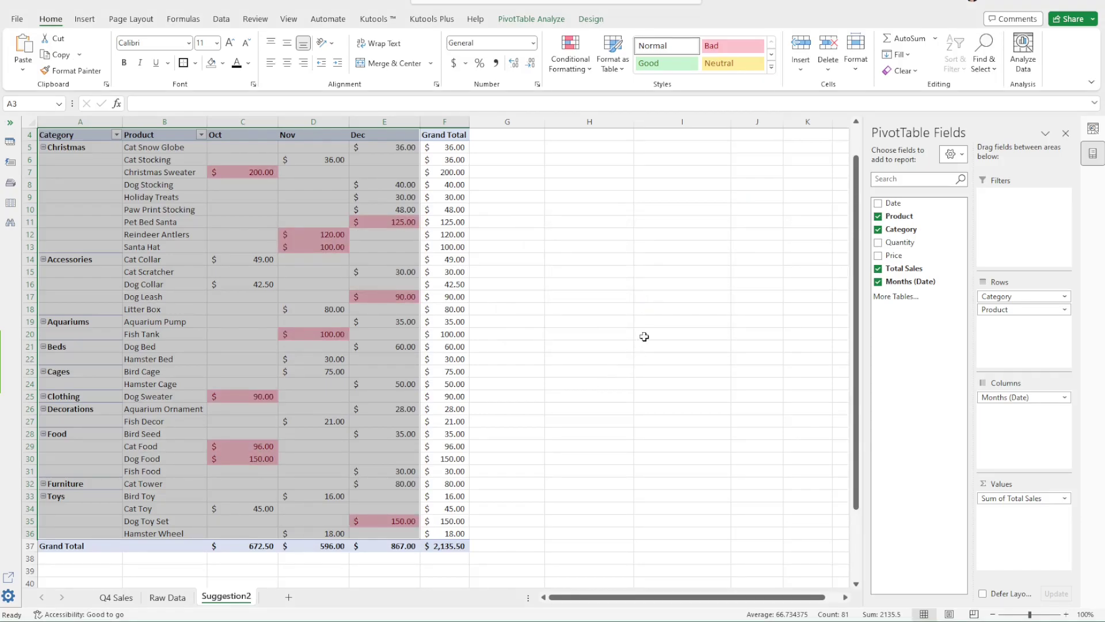
click(595, 343)
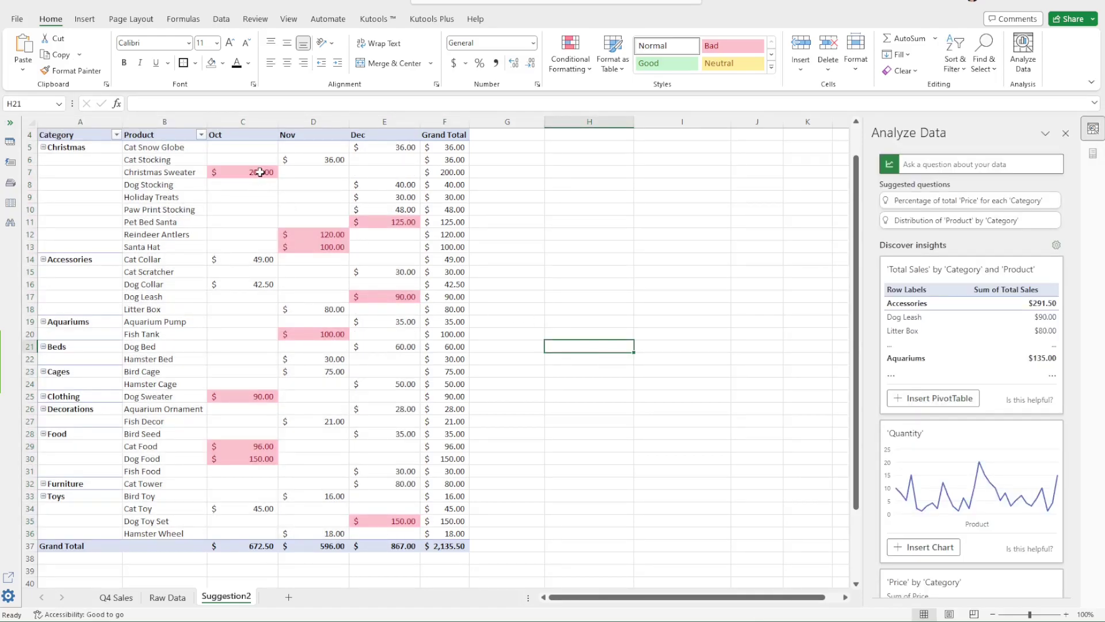
mouse_move(260, 171)
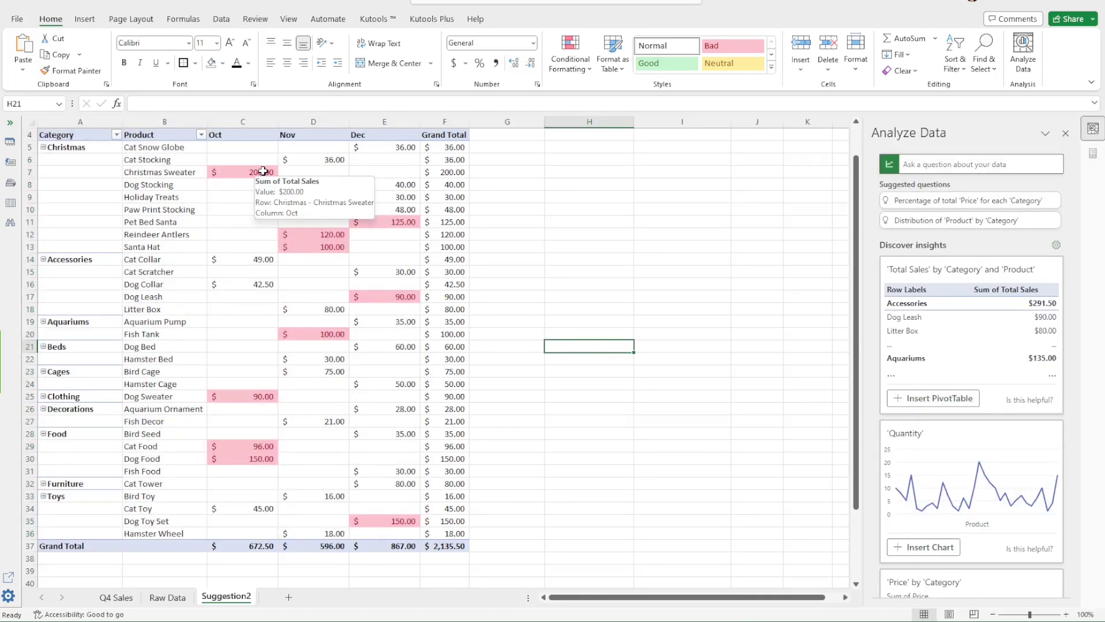